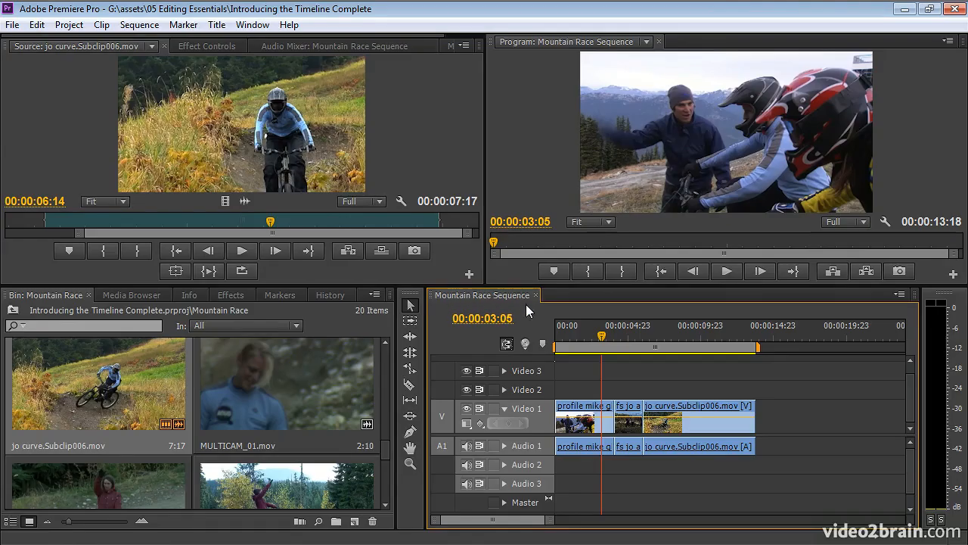
# - Switch the Mountain Race bin to list view showing name, label and frame rate
pyautogui.click(12, 521)
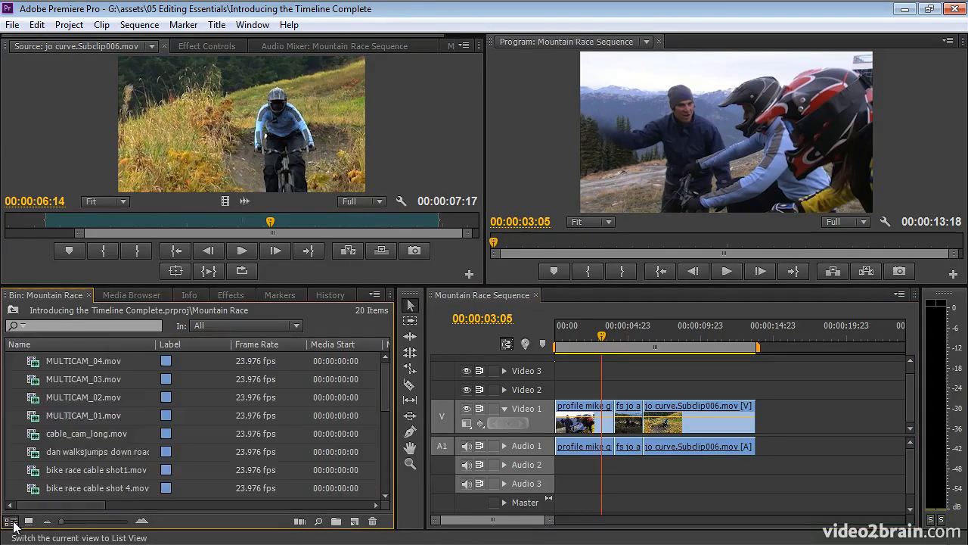
# - Create a new sequence from the race around curve, high shot clip, named 'Second sequence'
pyautogui.moveTo(387, 401); pyautogui.dragTo(384, 471)
pyautogui.moveTo(38, 493); pyautogui.dragTo(358, 528)
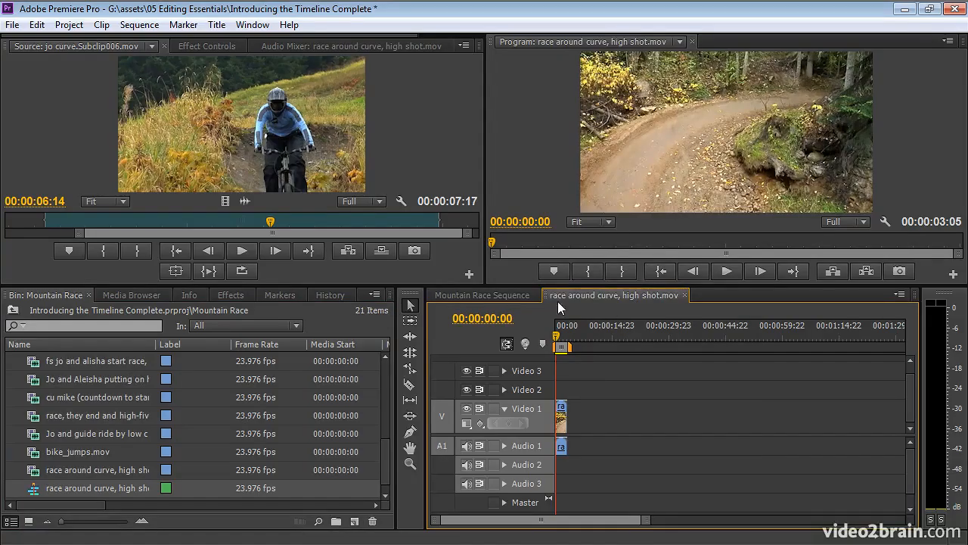
pyautogui.click(81, 491)
pyautogui.write('Sec')
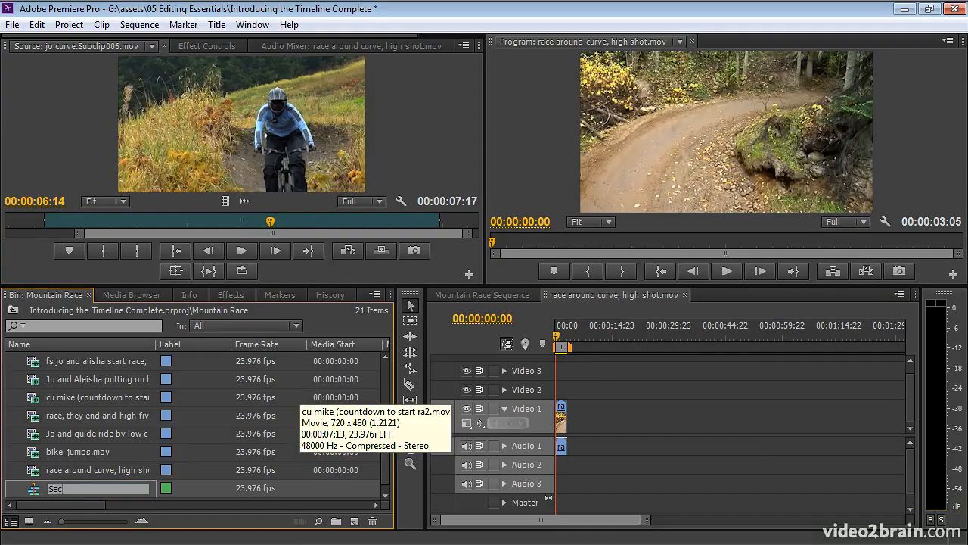
pyautogui.write('ond sequence')
pyautogui.press('Return')
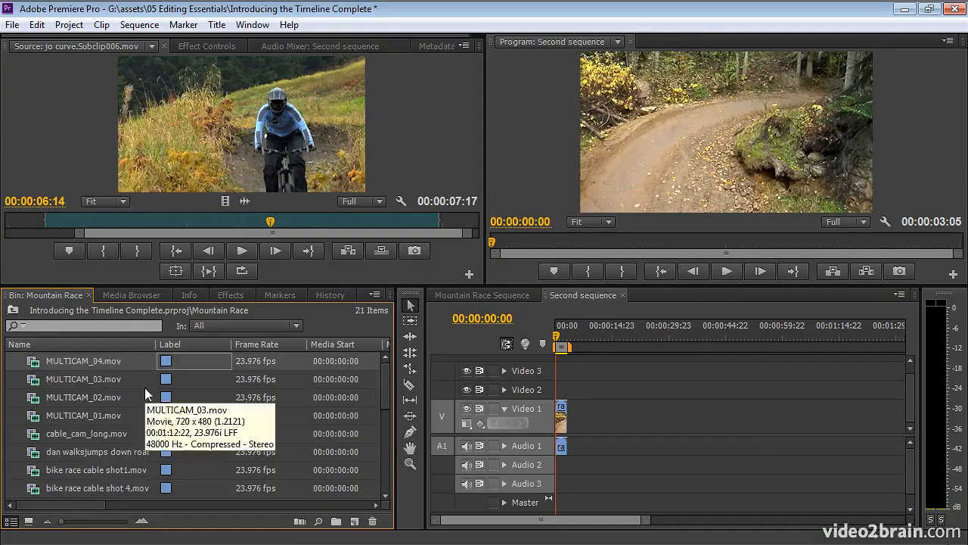
# - Compare the two sequence timelines, then sort the bin by name and select Second sequence
pyautogui.click(486, 293)
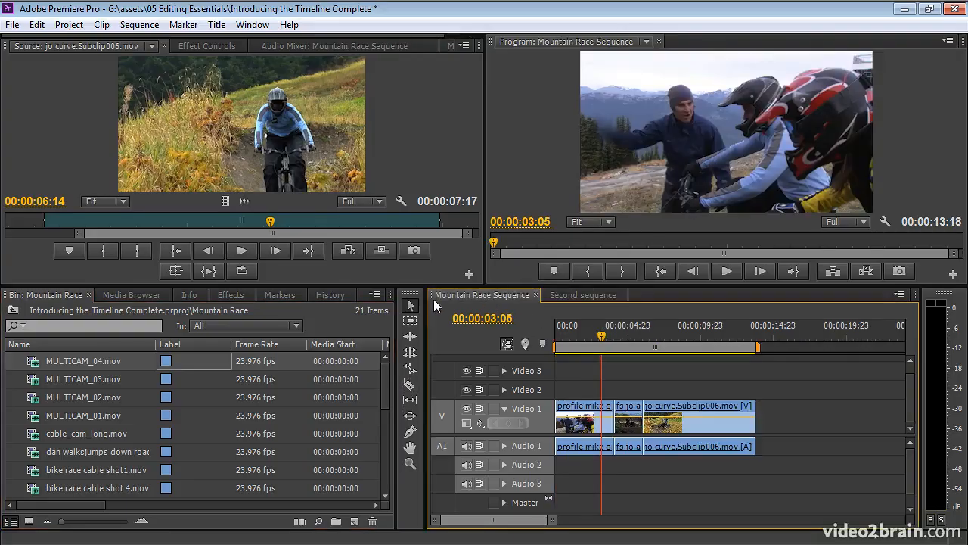
pyautogui.click(587, 296)
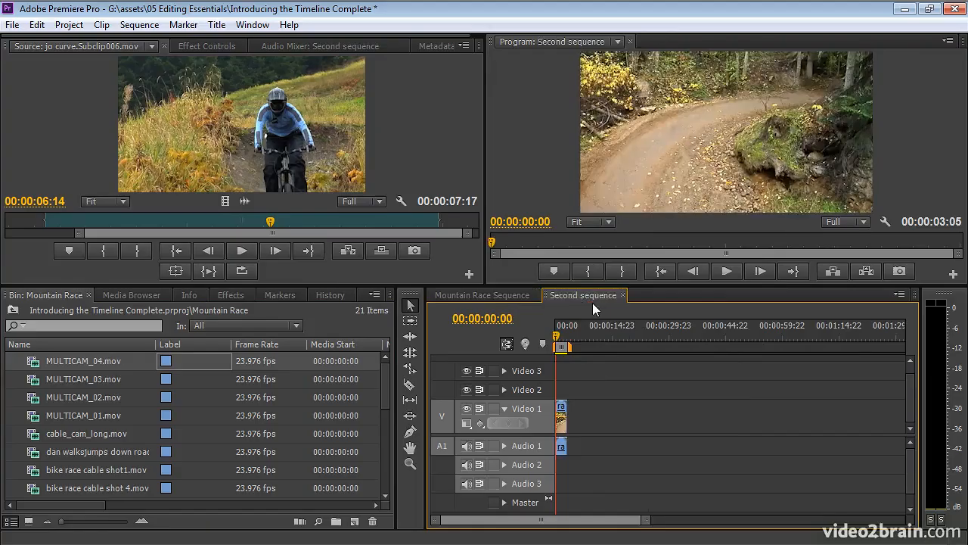
pyautogui.moveTo(386, 388); pyautogui.dragTo(384, 473)
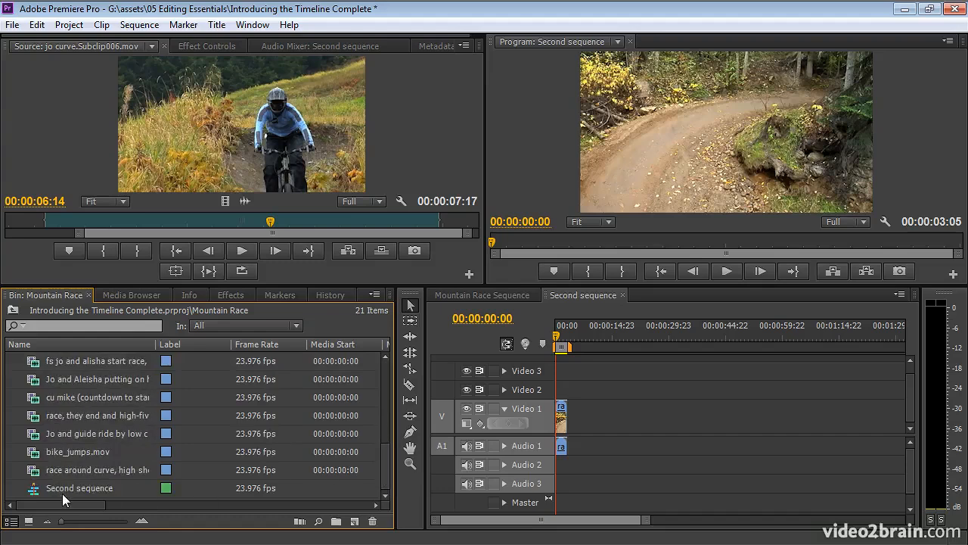
pyautogui.click(59, 346)
pyautogui.moveTo(383, 470); pyautogui.dragTo(382, 369)
pyautogui.click(34, 368)
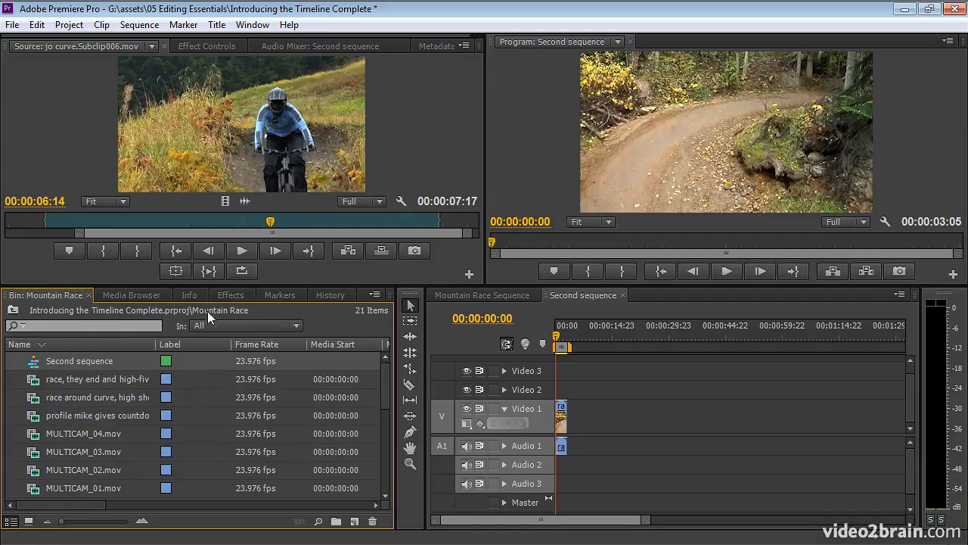
# - Move Second sequence into the Sequences folder, then reopen Mountain Race Sequence with a wider timeline
pyautogui.click(13, 311)
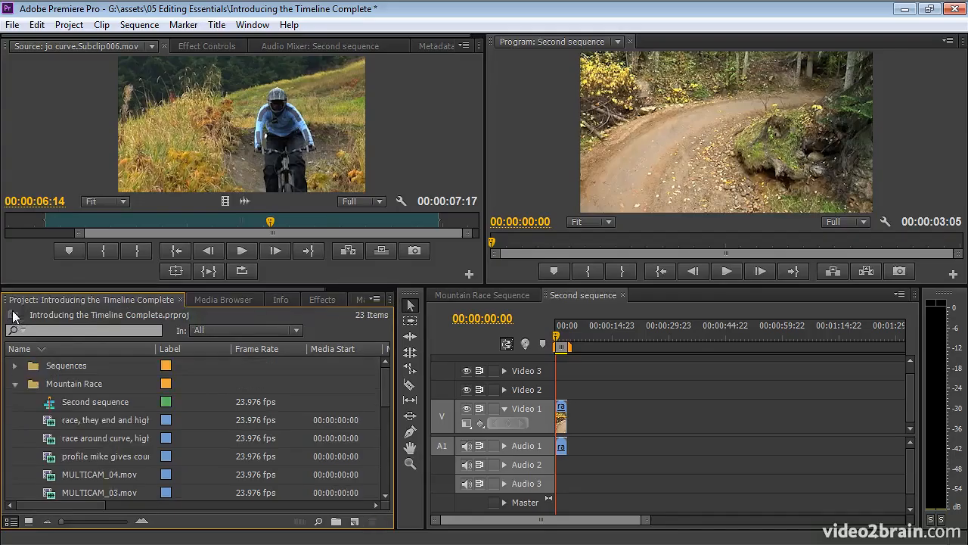
pyautogui.moveTo(50, 406)
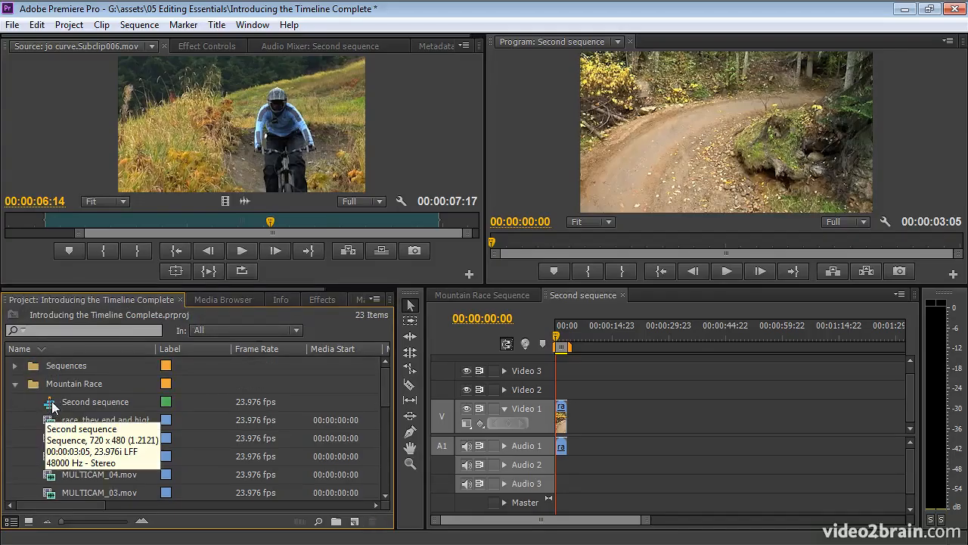
pyautogui.moveTo(50, 406); pyautogui.dragTo(32, 366)
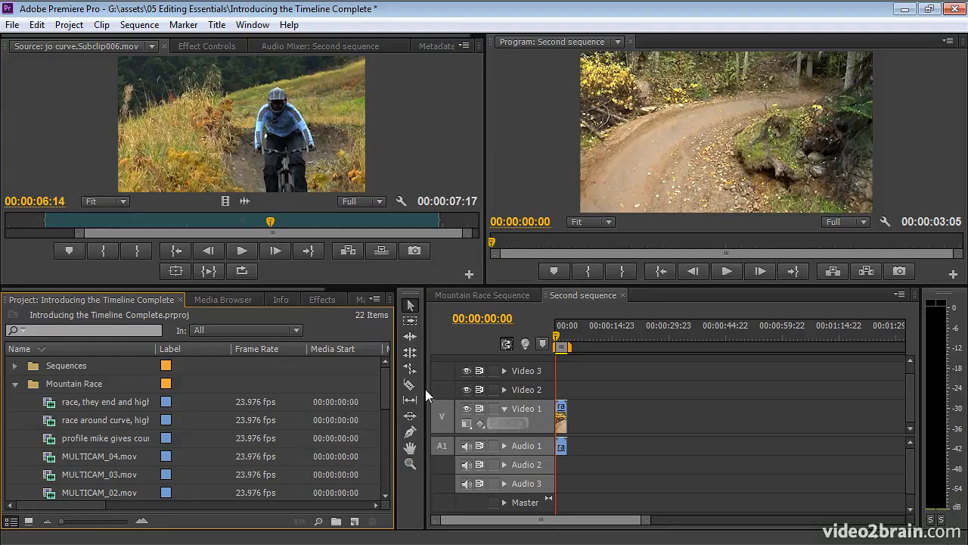
pyautogui.click(494, 293)
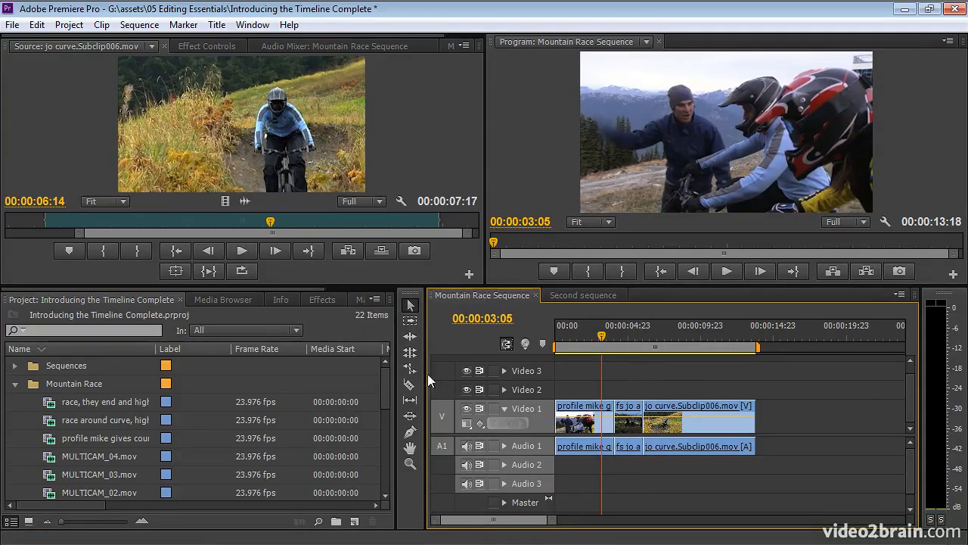
pyautogui.moveTo(425, 373); pyautogui.dragTo(243, 374)
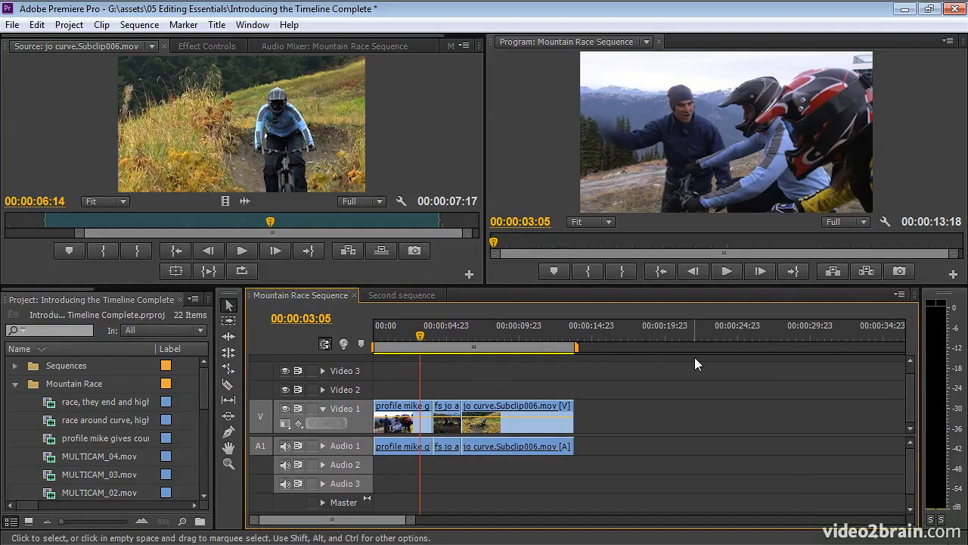
# - Jump the playhead to 00:00:11:04 and 00:00:13:03, then scrub through the sequence
pyautogui.moveTo(413, 333)
pyautogui.click(536, 334)
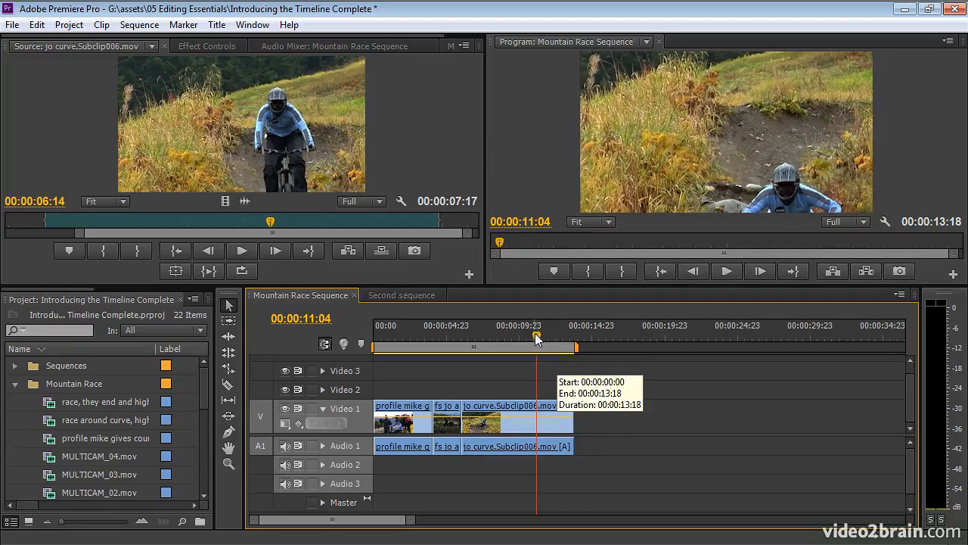
pyautogui.click(565, 334)
pyautogui.moveTo(565, 334); pyautogui.dragTo(679, 337)
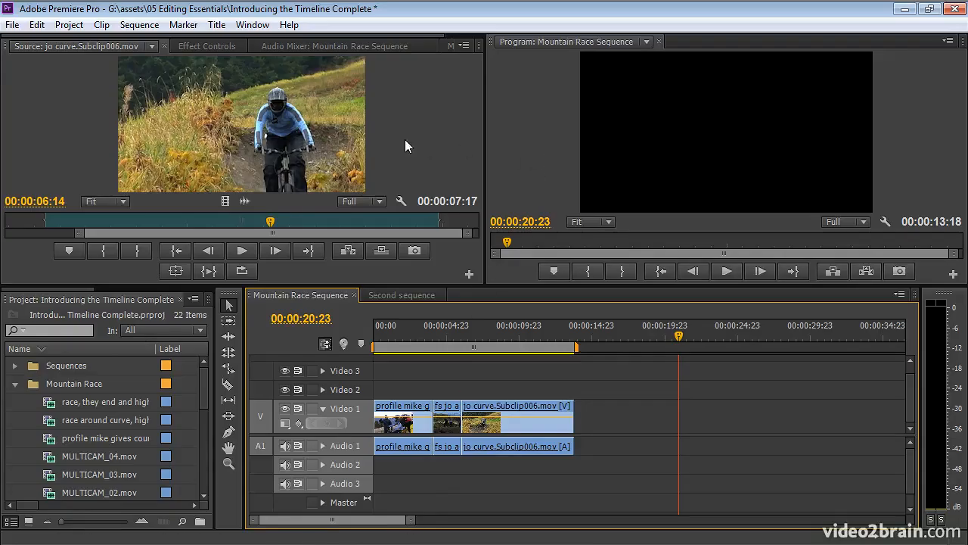
pyautogui.moveTo(413, 520); pyautogui.dragTo(777, 540)
# - Scrub past the clips in the Program monitor, then return the playhead to 00:00:05:01
pyautogui.click(512, 241)
pyautogui.moveTo(513, 241); pyautogui.dragTo(553, 257)
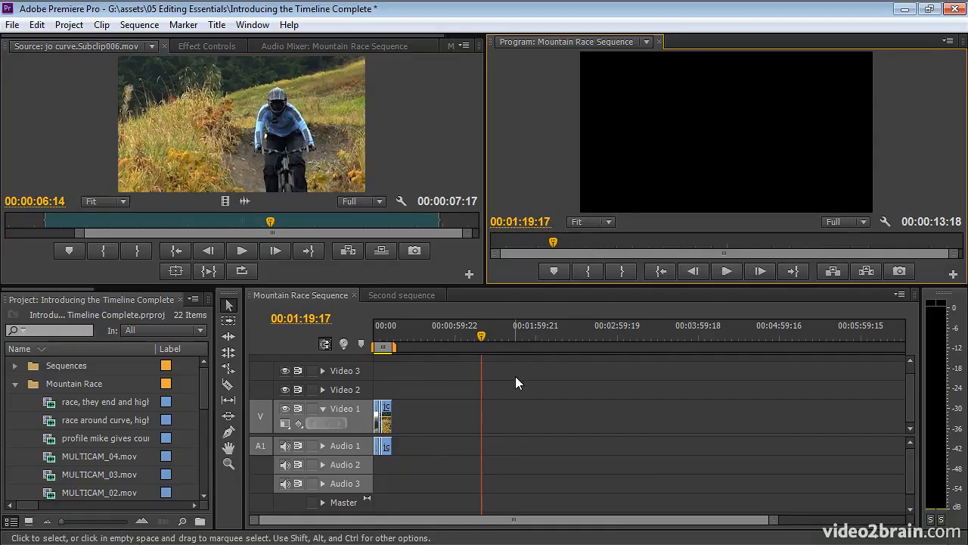
pyautogui.click(382, 336)
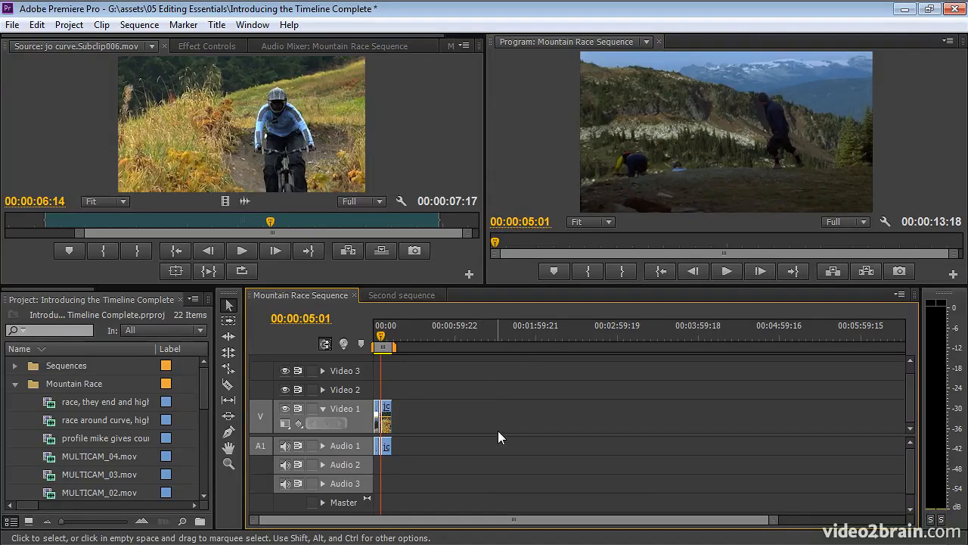
# - Zoom the timeline in so the three clips show their names and thumbnails
pyautogui.moveTo(512, 525); pyautogui.dragTo(515, 521)
pyautogui.moveTo(576, 522); pyautogui.dragTo(514, 521)
pyautogui.moveTo(768, 528); pyautogui.dragTo(609, 526)
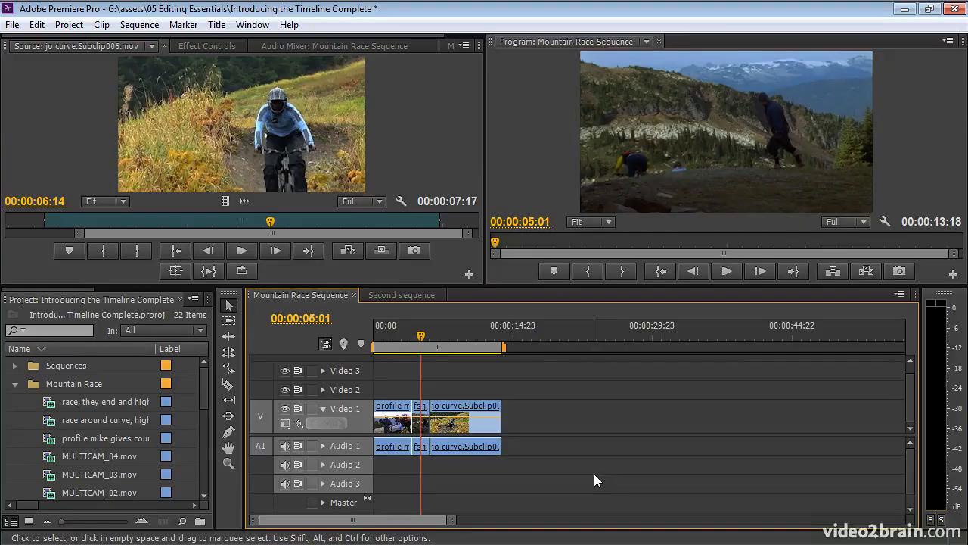
pyautogui.press('=')
pyautogui.press('=')
pyautogui.press('=')
pyautogui.press('=')
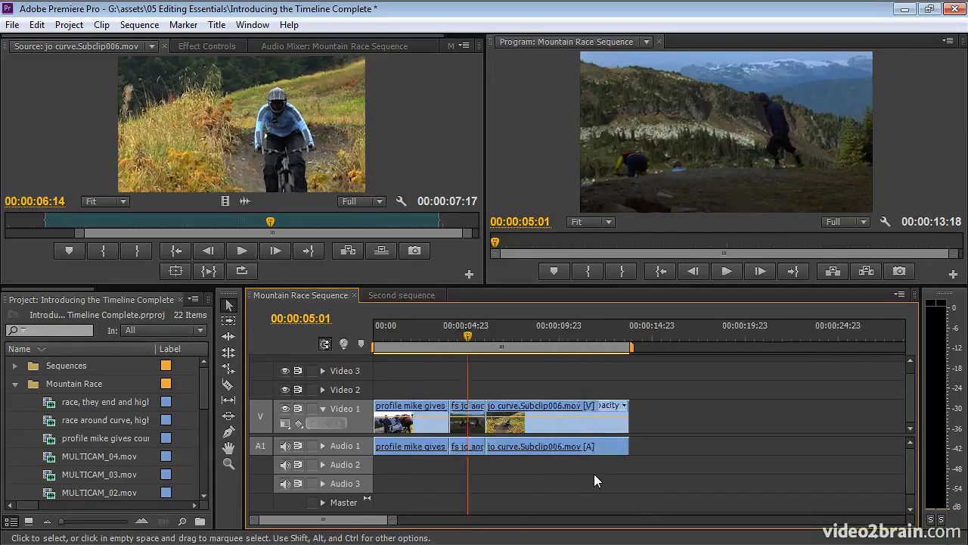
# - Zoom the timeline in and out, fit the whole sequence, and park the playhead at 00:00:02:08
pyautogui.press('-')
pyautogui.press('-')
pyautogui.press('=')
pyautogui.press('=')
pyautogui.press('=')
pyautogui.press('=')
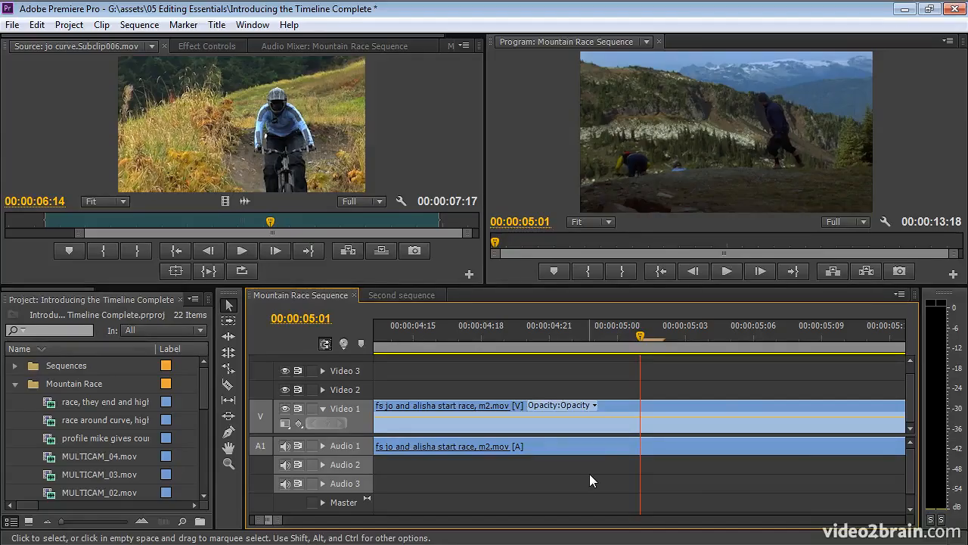
pyautogui.press('\\')
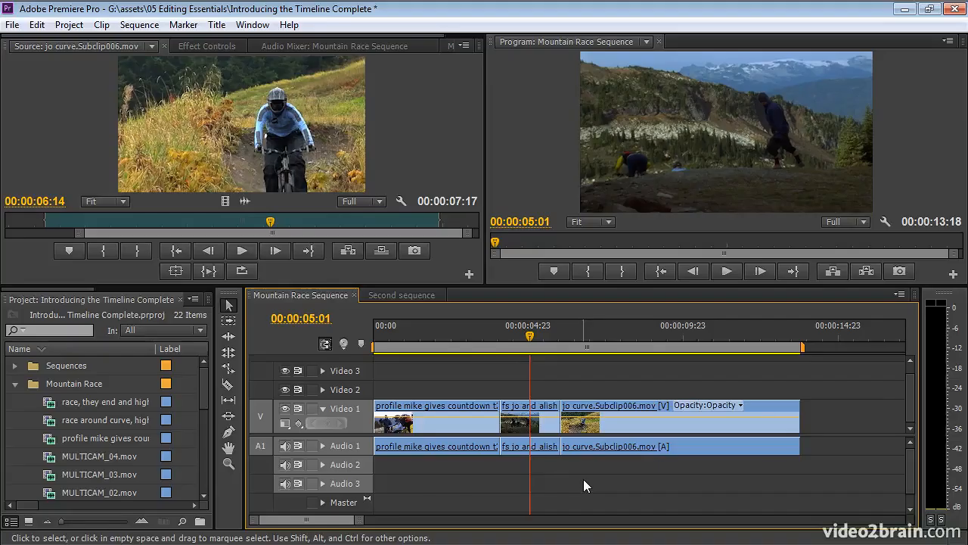
pyautogui.click(447, 337)
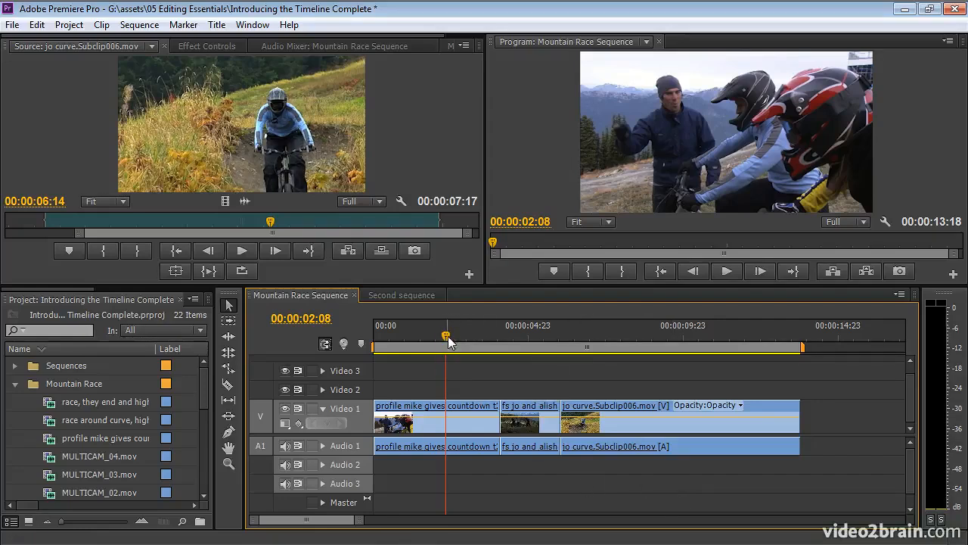
# - Play the Mountain Race Sequence in the Program monitor, then stop it
pyautogui.moveTo(611, 346)
pyautogui.click(727, 271)
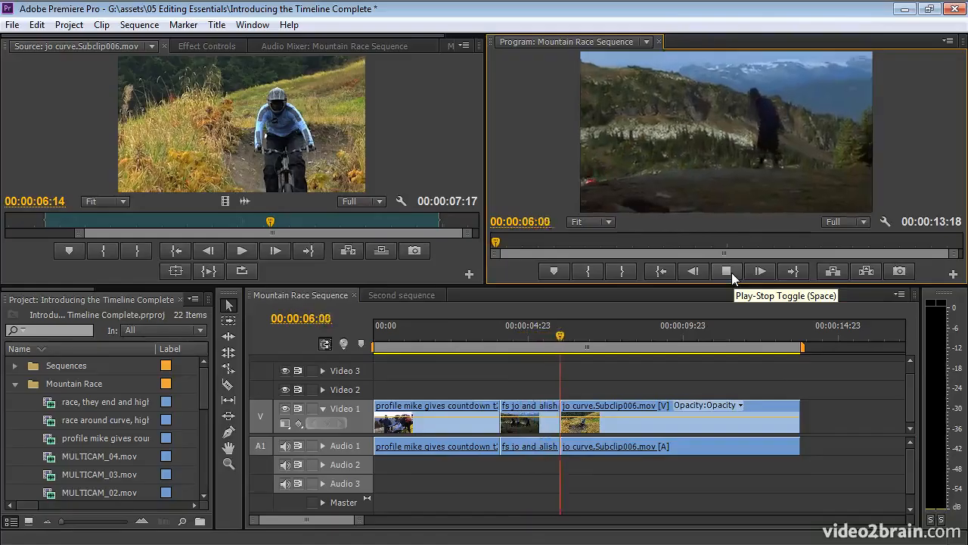
pyautogui.click(732, 273)
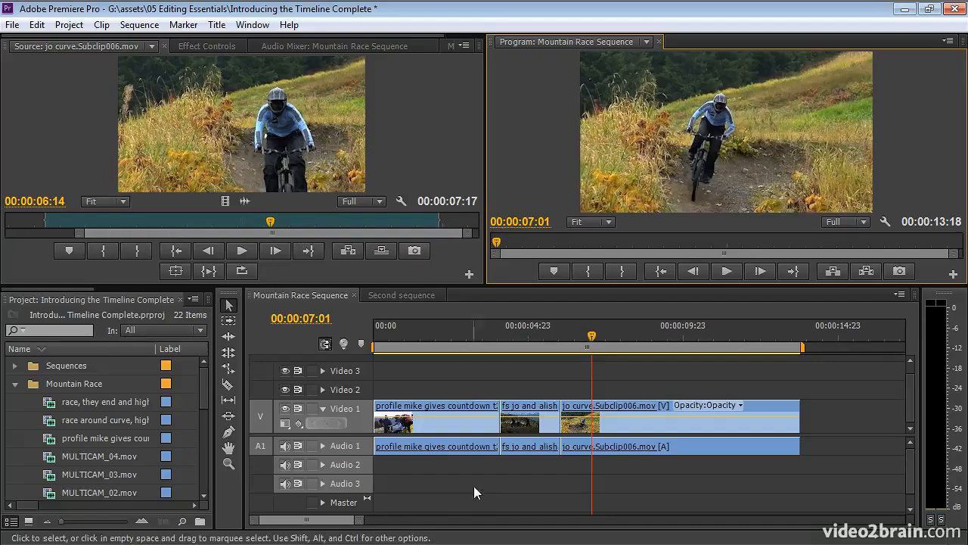
# - Select each of the three clips, then park the playhead at 00:00:06:04 in the jo curve clip
pyautogui.click(454, 426)
pyautogui.click(539, 428)
pyautogui.click(652, 424)
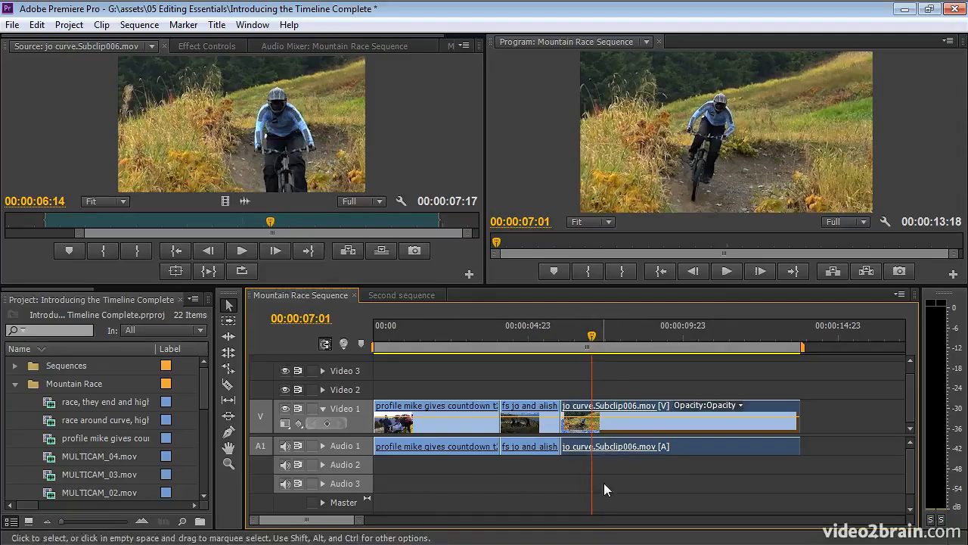
pyautogui.moveTo(592, 338); pyautogui.dragTo(564, 342)
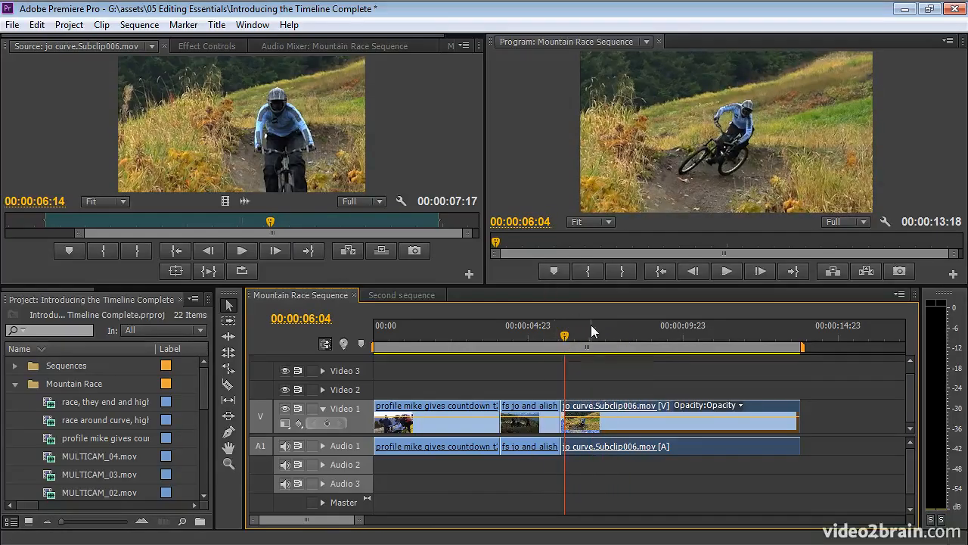
pyautogui.scroll(1, 579, 388)
pyautogui.scroll(-1, 580, 388)
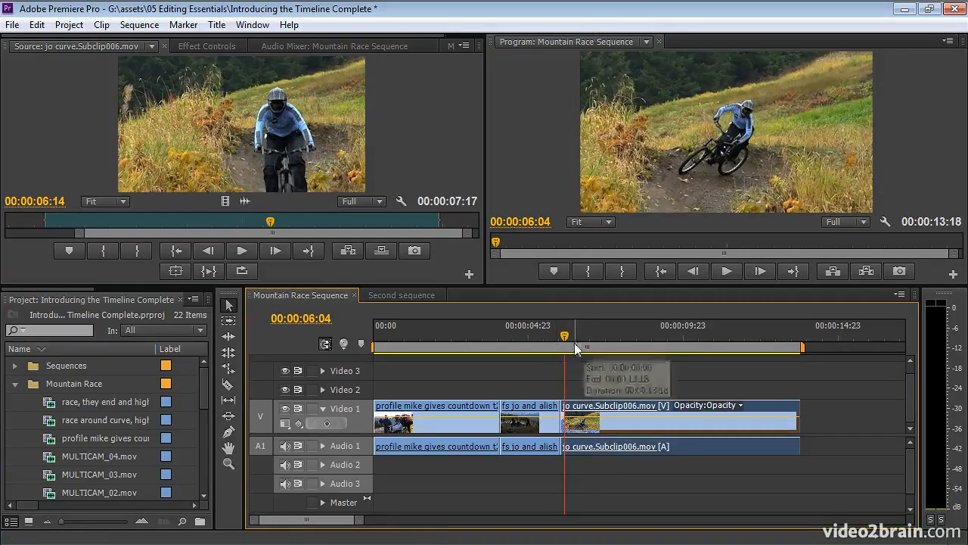
pyautogui.click(37, 25)
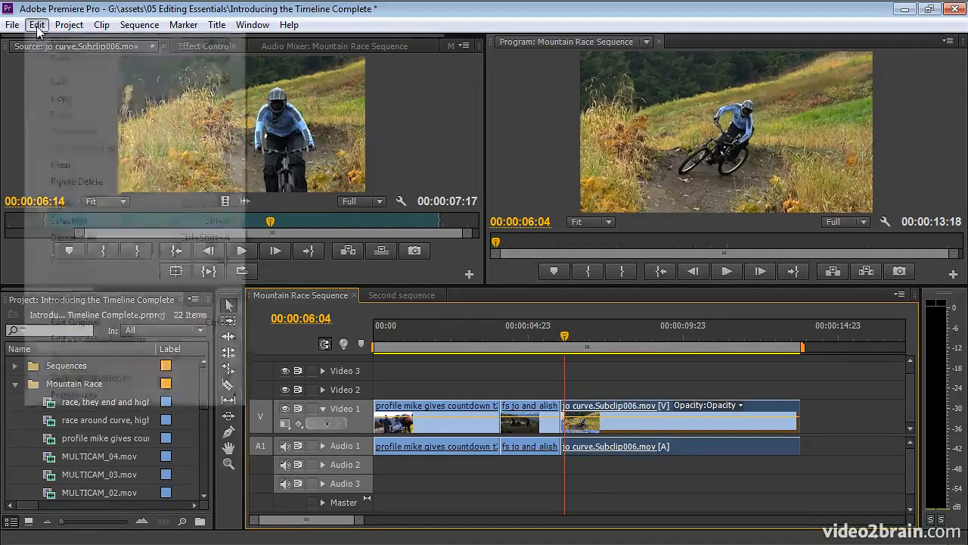
# - Set Timeline Mouse Scrolling to Horizontal in the General preferences and confirm
pyautogui.moveTo(156, 401)
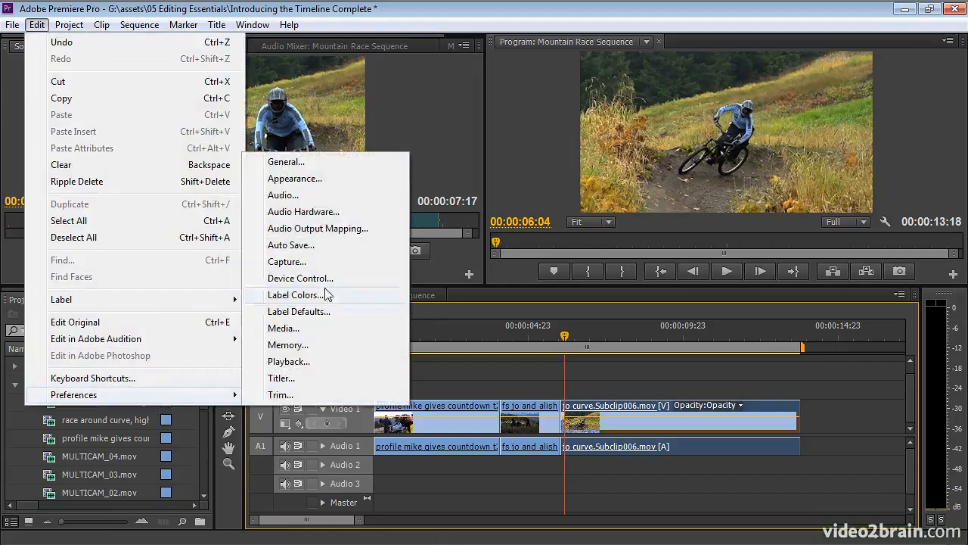
pyautogui.click(326, 164)
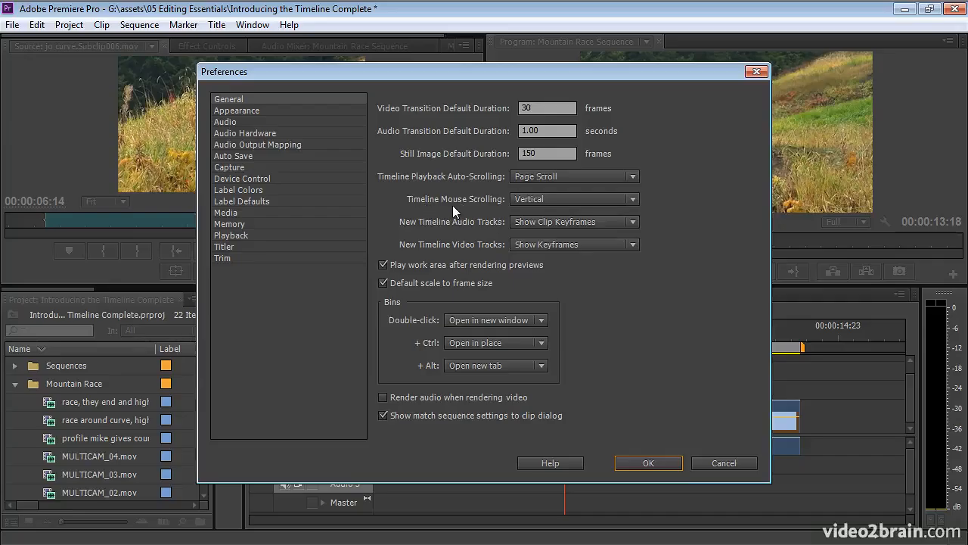
pyautogui.click(581, 203)
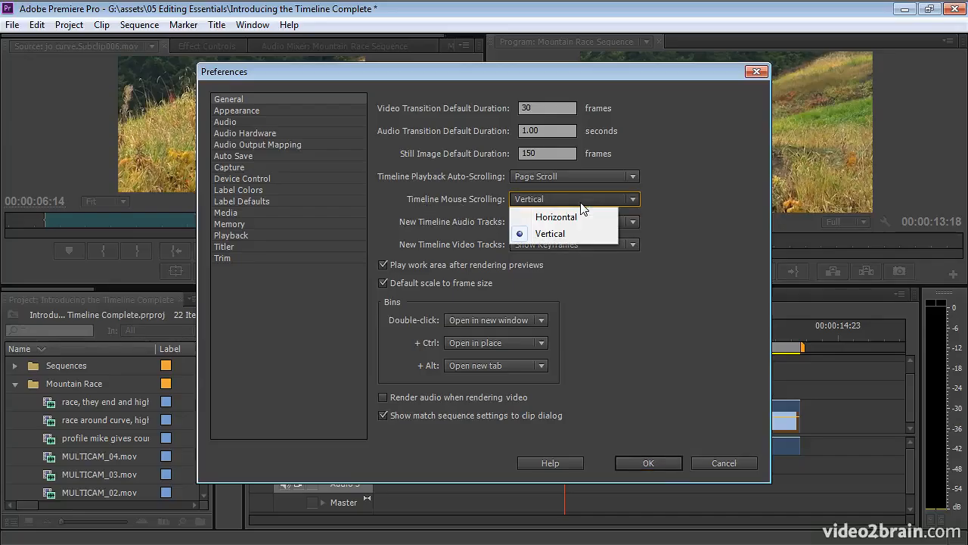
pyautogui.click(589, 217)
pyautogui.click(641, 463)
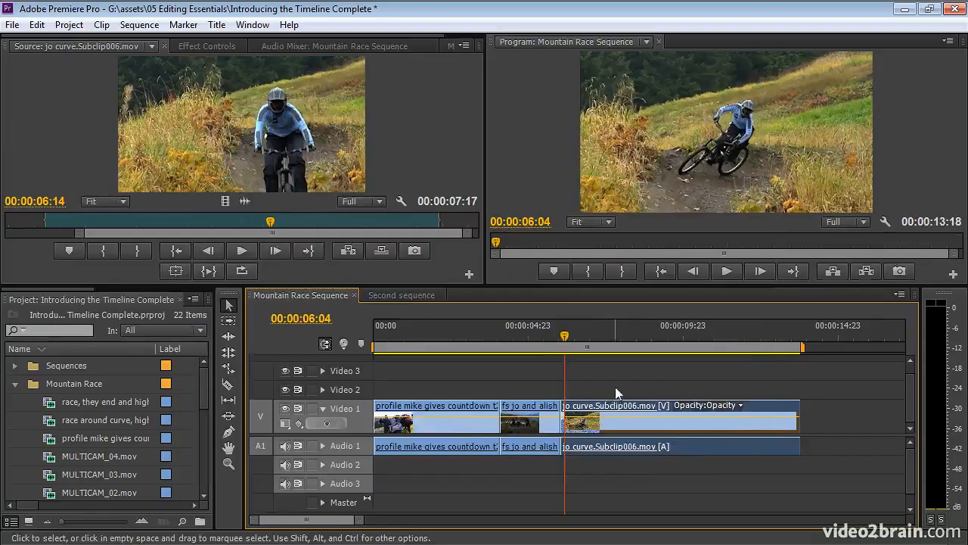
pyautogui.hscroll(5, 615, 386)
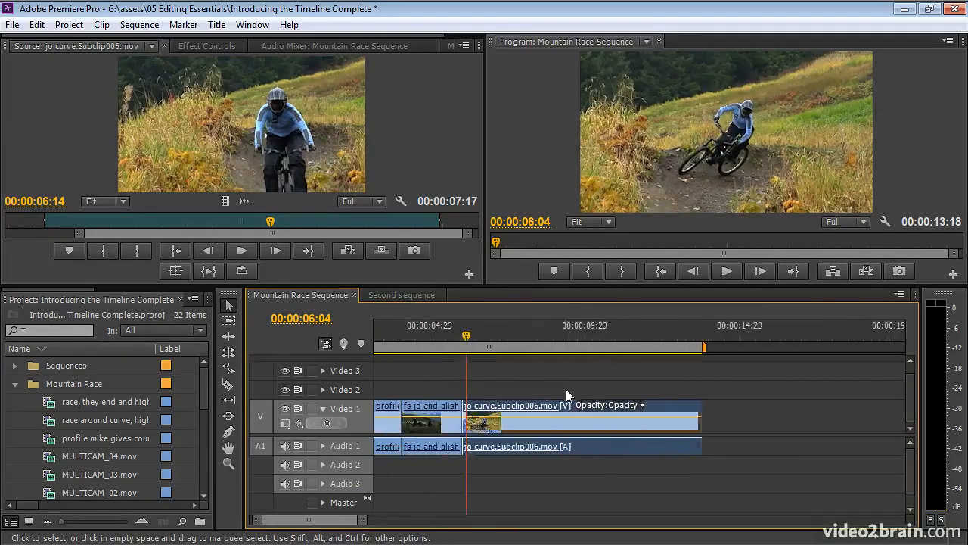
pyautogui.hscroll(-5, 566, 389)
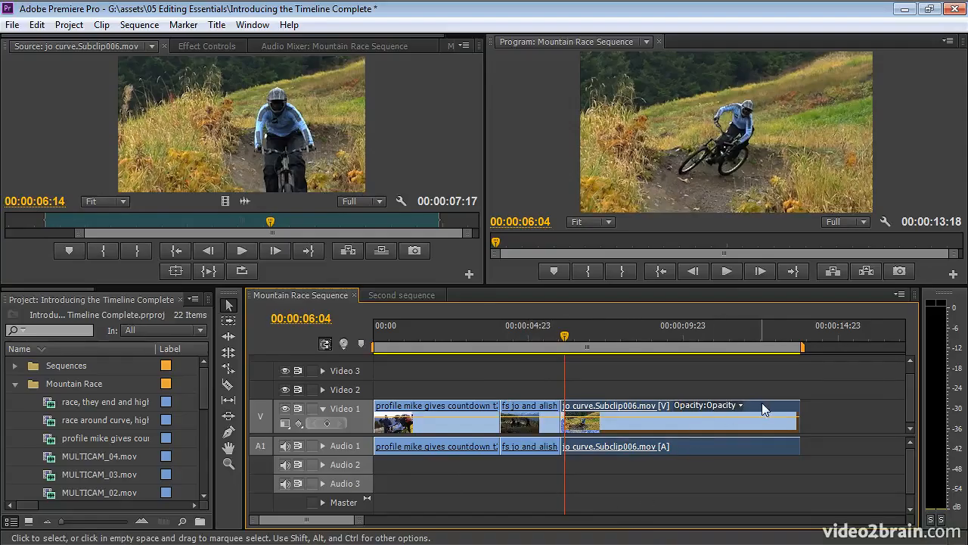
# - Move the jo curve clip's video to Video 2 and audio to Audio 2, sliding it earlier
pyautogui.moveTo(761, 403); pyautogui.dragTo(742, 389)
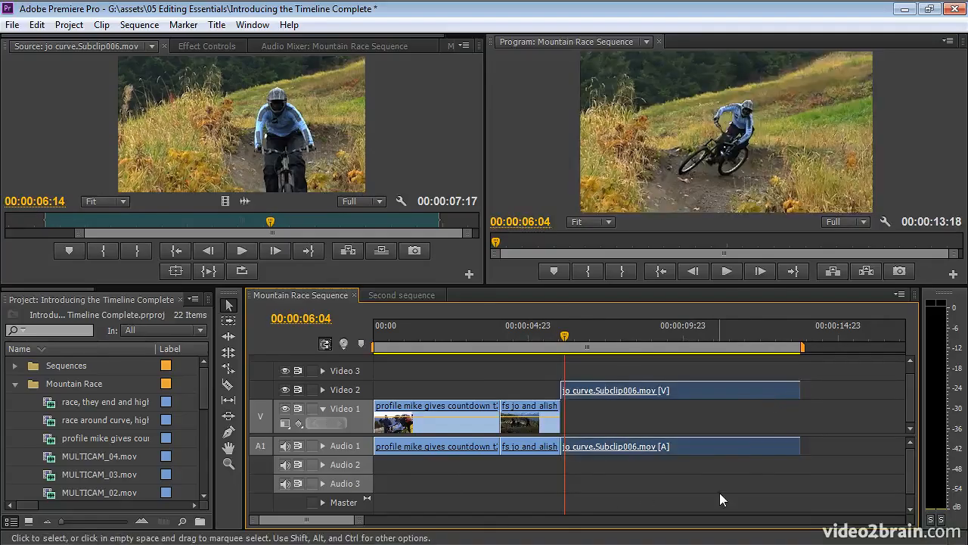
pyautogui.moveTo(735, 447); pyautogui.dragTo(730, 467)
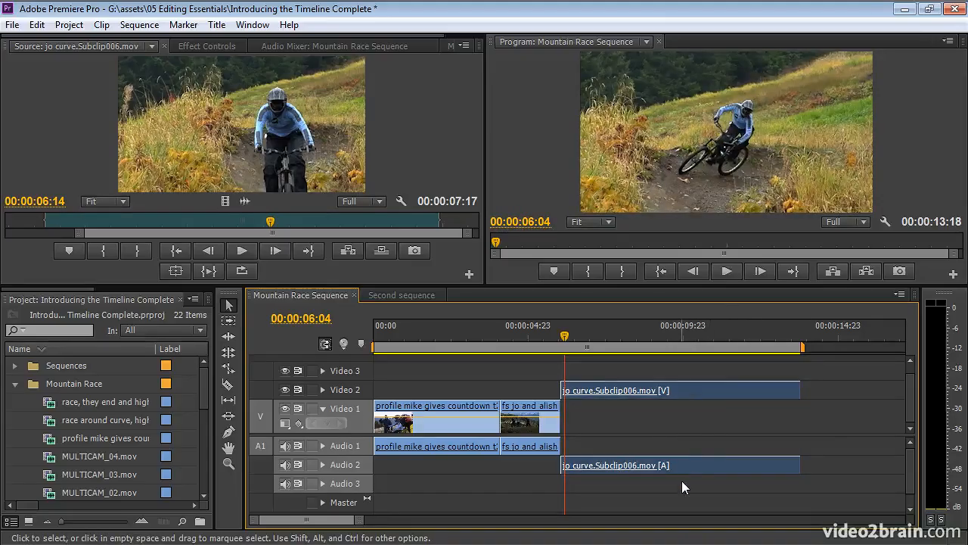
pyautogui.moveTo(723, 392); pyautogui.dragTo(686, 395)
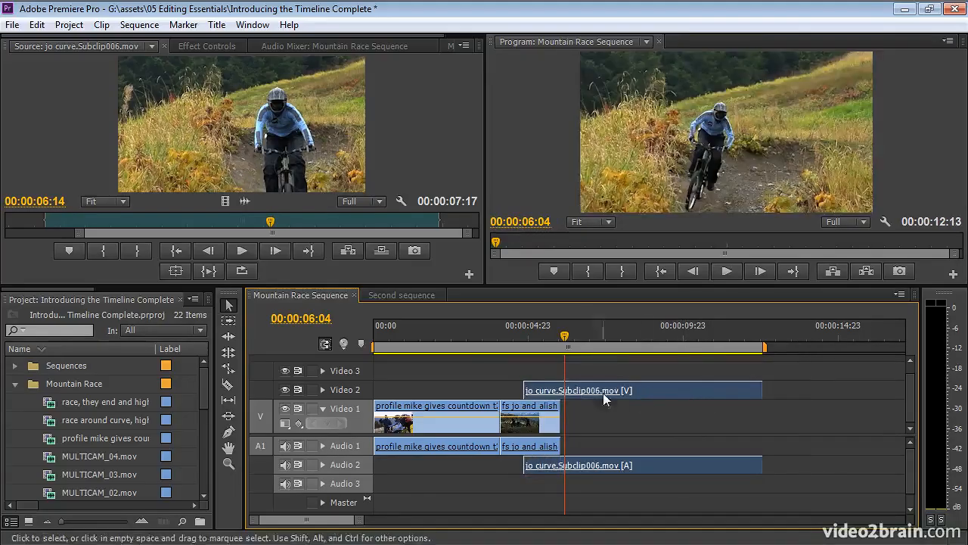
# - Scrub the playhead through the overlap from 00:00:04:08 to 00:00:04:20
pyautogui.click(509, 333)
pyautogui.moveTo(509, 330); pyautogui.dragTo(512, 331)
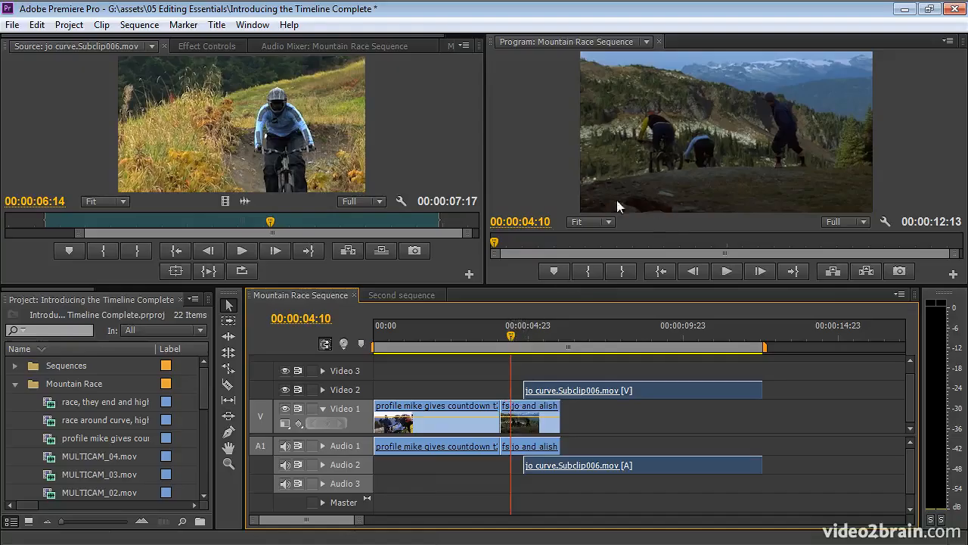
pyautogui.moveTo(510, 336); pyautogui.dragTo(537, 338)
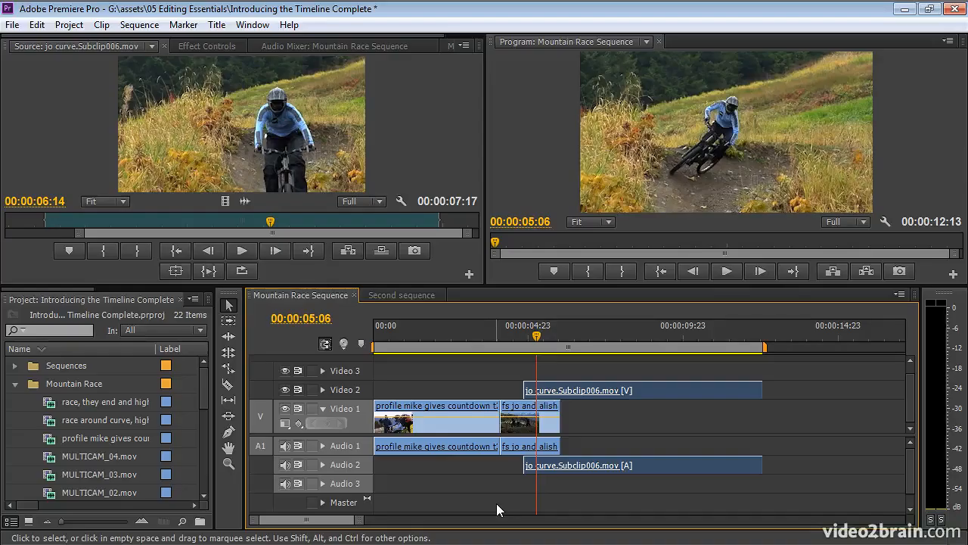
pyautogui.rightClick(355, 411)
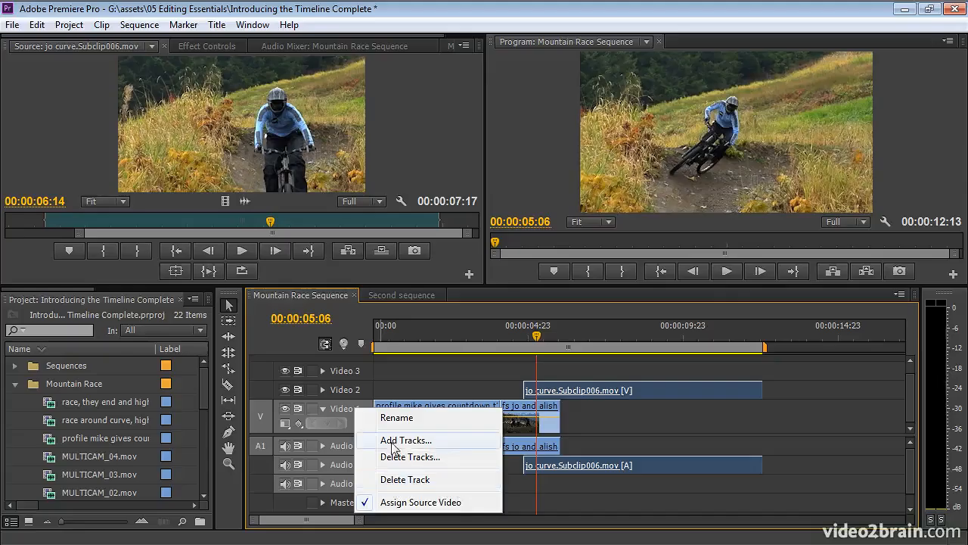
pyautogui.click(451, 441)
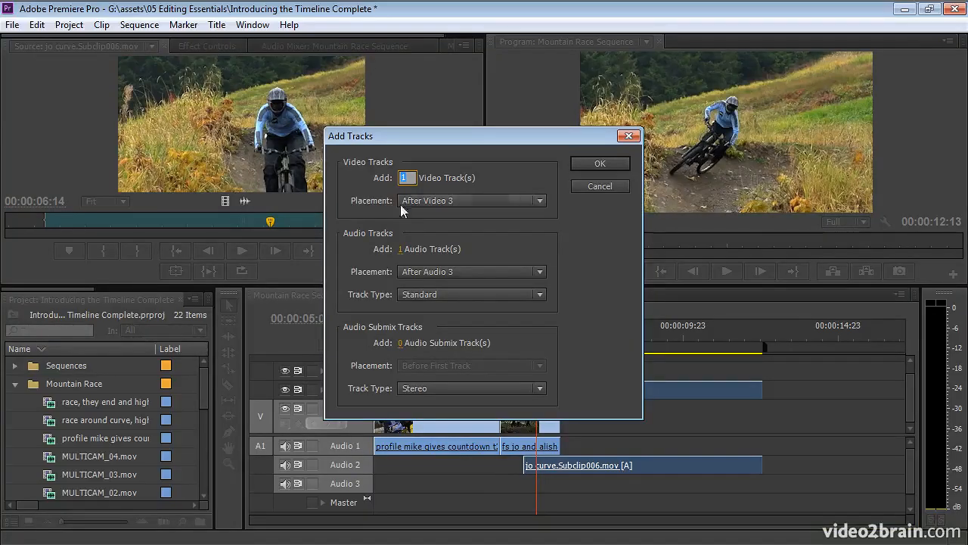
pyautogui.click(465, 200)
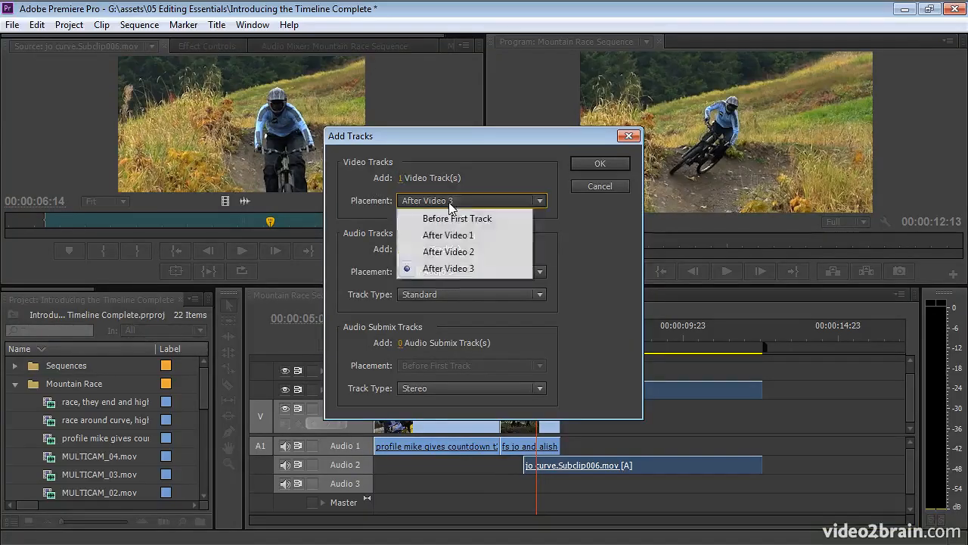
pyautogui.click(574, 222)
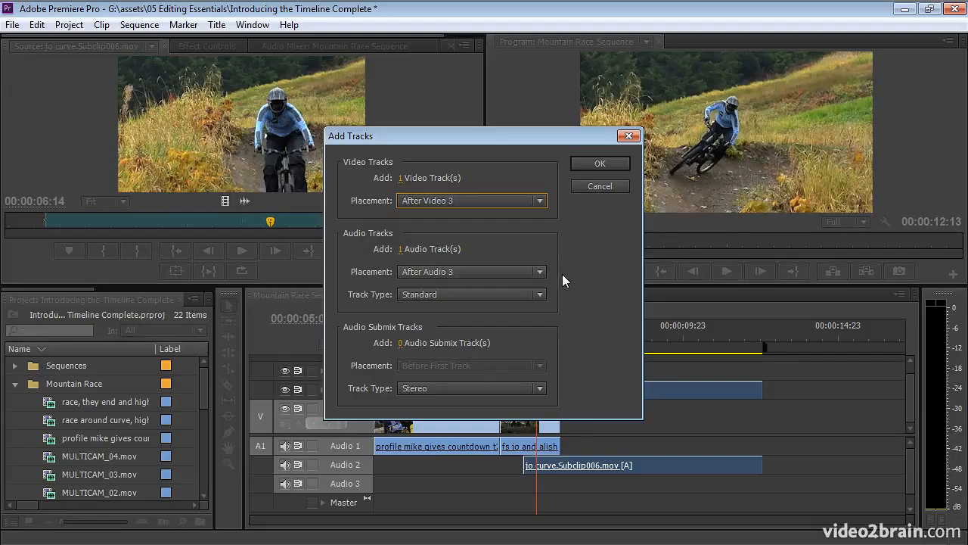
pyautogui.click(539, 295)
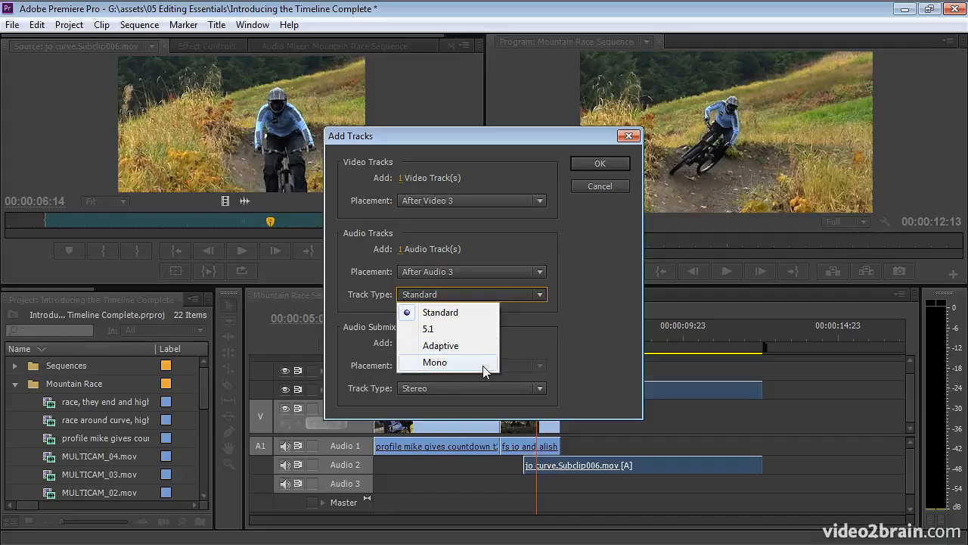
pyautogui.click(563, 345)
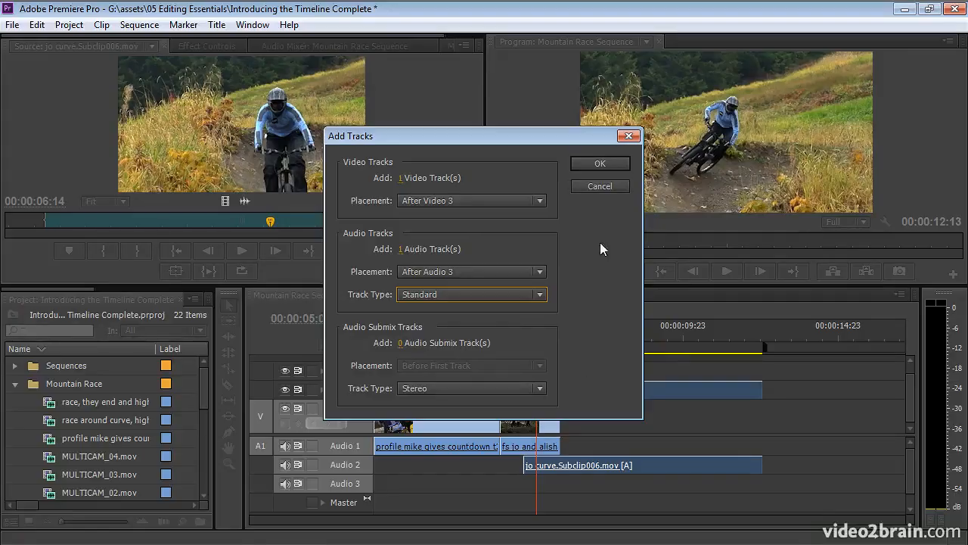
pyautogui.click(597, 189)
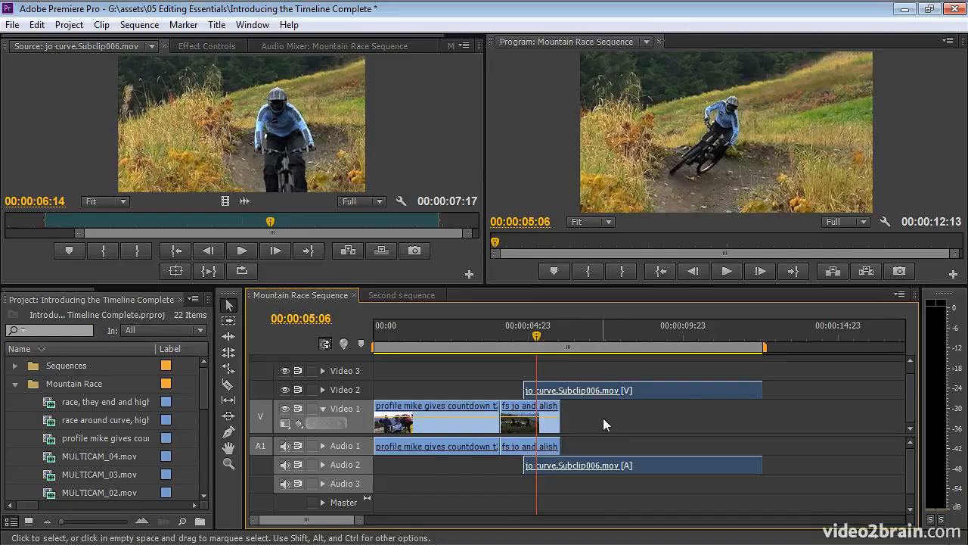
# - Play the sequence forward, then backwards, stopping near 00:00:06:09
pyautogui.press('space')
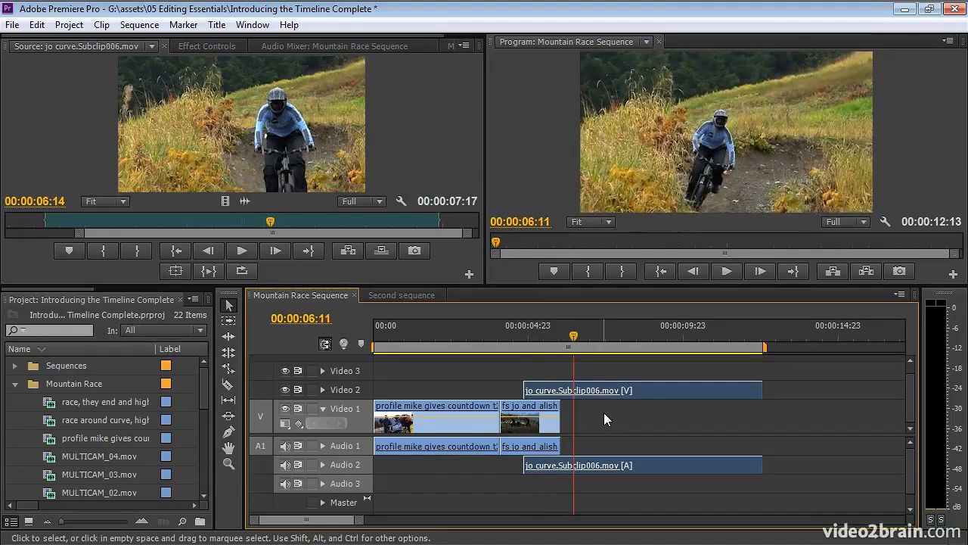
pyautogui.press('space')
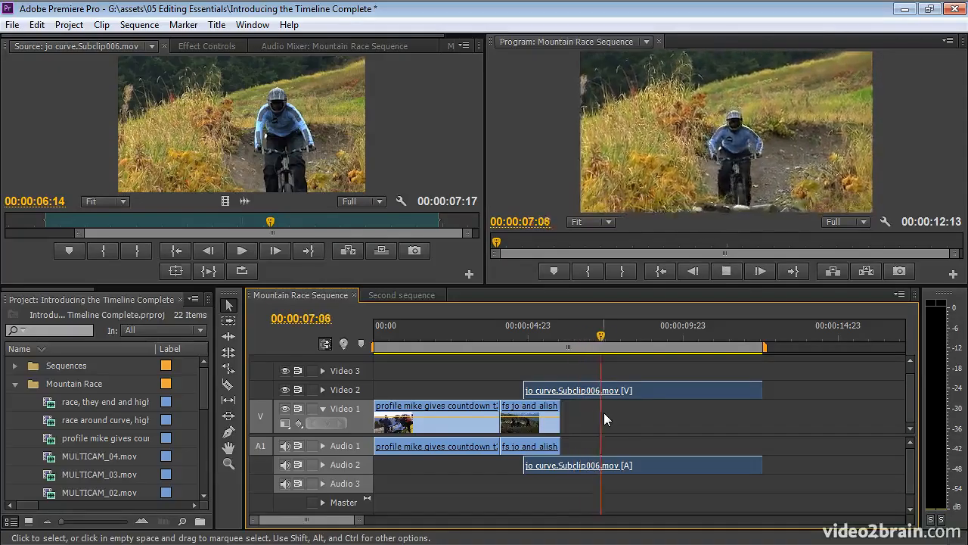
pyautogui.press('j')
pyautogui.press('k')
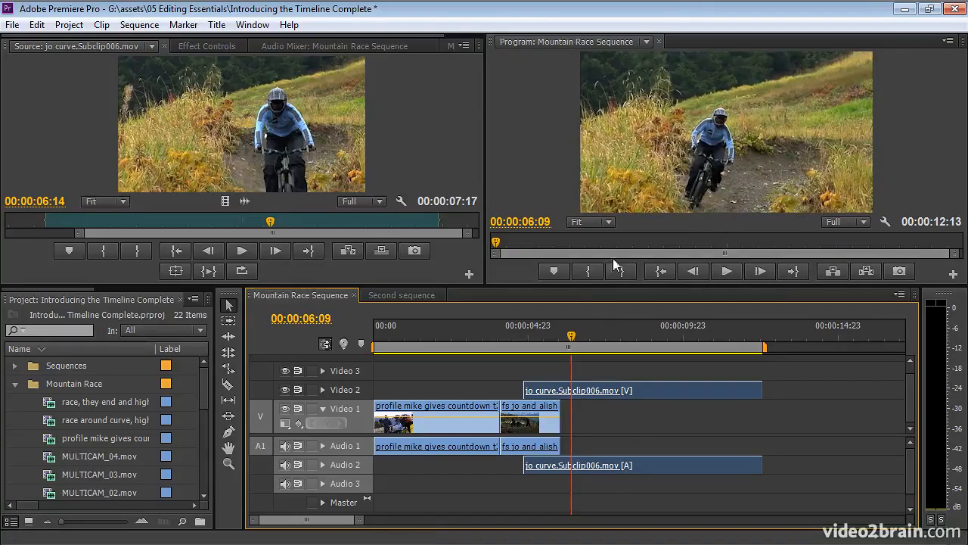
# - Step back four frames and forward to 00:00:06:11, then drag the jo curve clip to Video 1
pyautogui.click(694, 272)
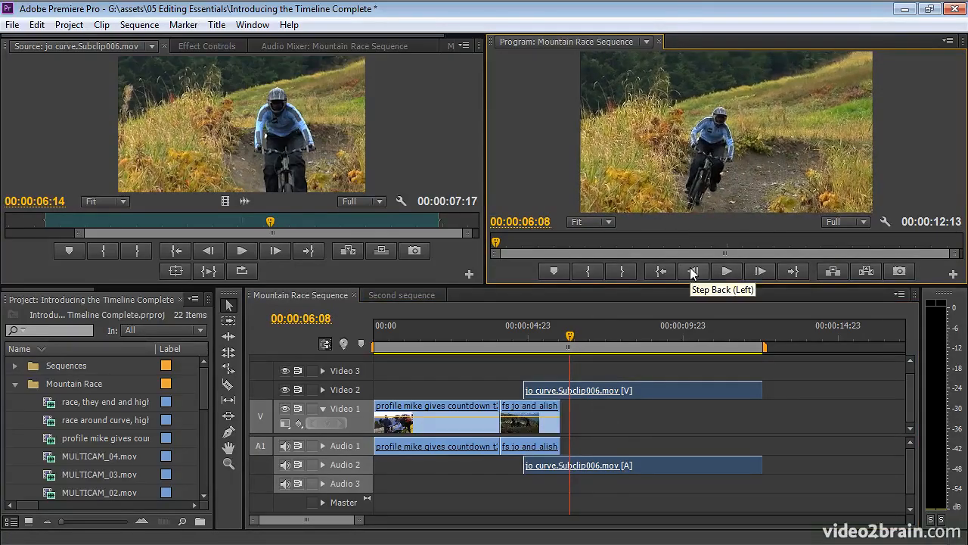
pyautogui.click(694, 272)
pyautogui.click(694, 272)
pyautogui.click(694, 273)
pyautogui.click(694, 272)
pyautogui.press('Right')
pyautogui.press('Right')
pyautogui.press('Right')
pyautogui.press('Right')
pyautogui.press('Right')
pyautogui.press('Right')
pyautogui.press('Right')
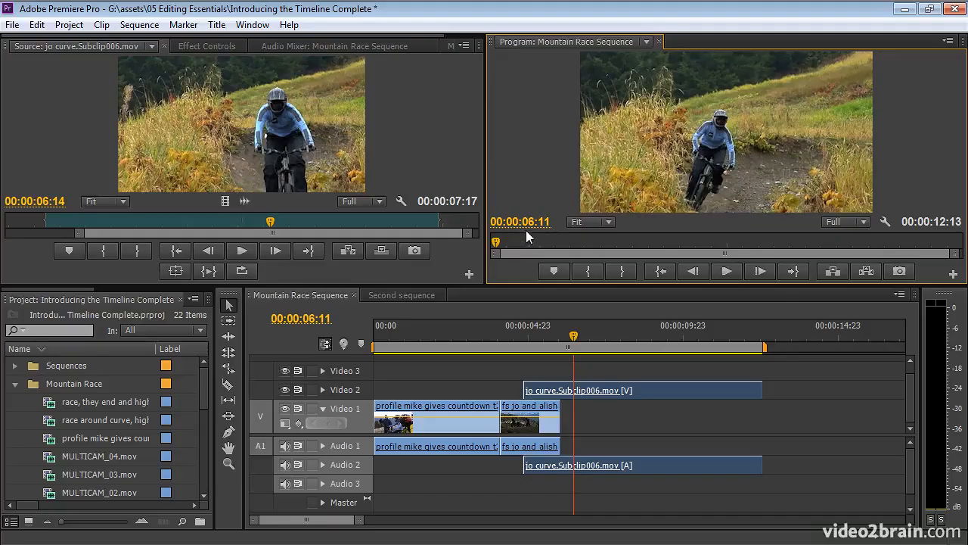
pyautogui.moveTo(658, 390); pyautogui.dragTo(699, 412)
# - Drop jo curve.Subclip006 onto Video 1/Audio 1 after fs jo, and scrub the playhead to 00:00:08:04
pyautogui.moveTo(705, 463); pyautogui.dragTo(703, 452)
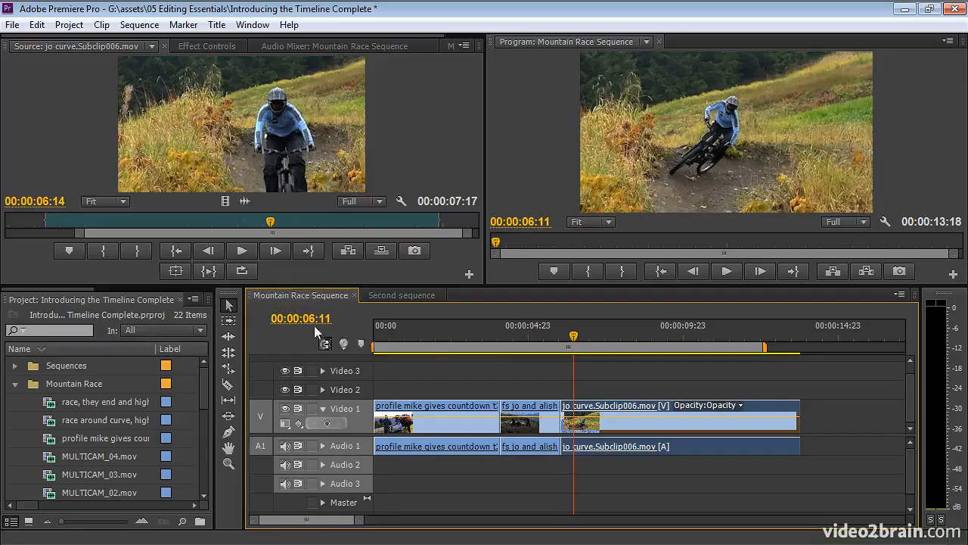
pyautogui.moveTo(290, 321); pyautogui.dragTo(337, 318)
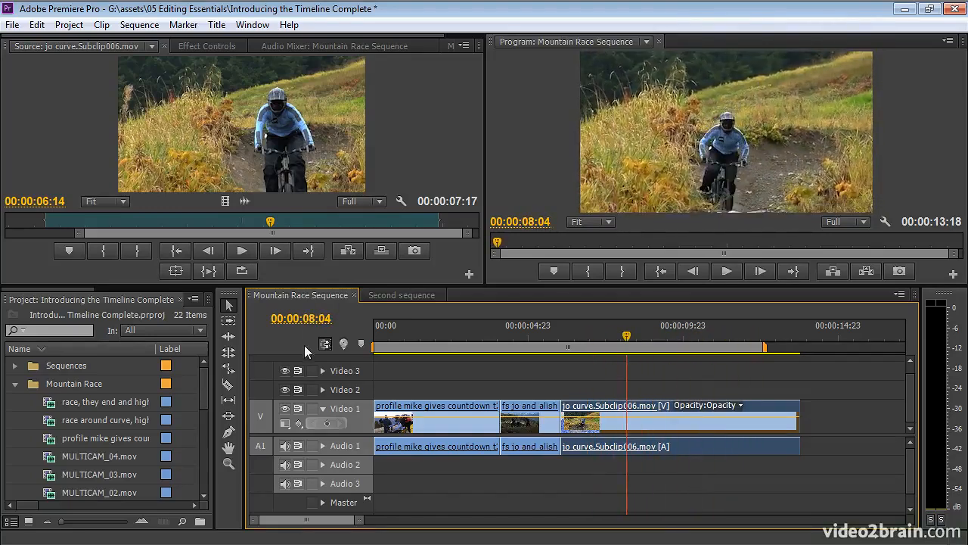
pyautogui.click(302, 319)
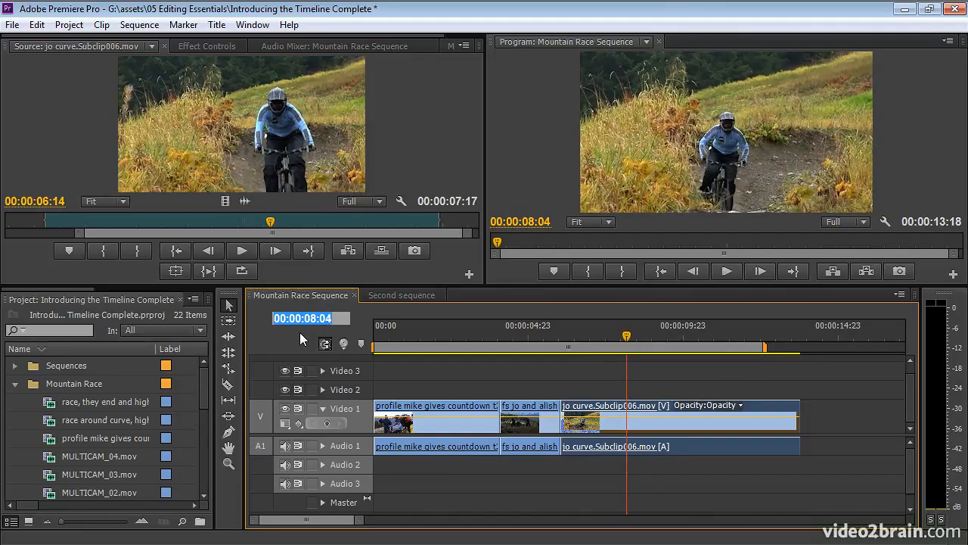
# - Jump the playhead to 00:00:07:00, then select the fs jo, profile mike and jo curve clips
pyautogui.write('700')
pyautogui.press('Return')
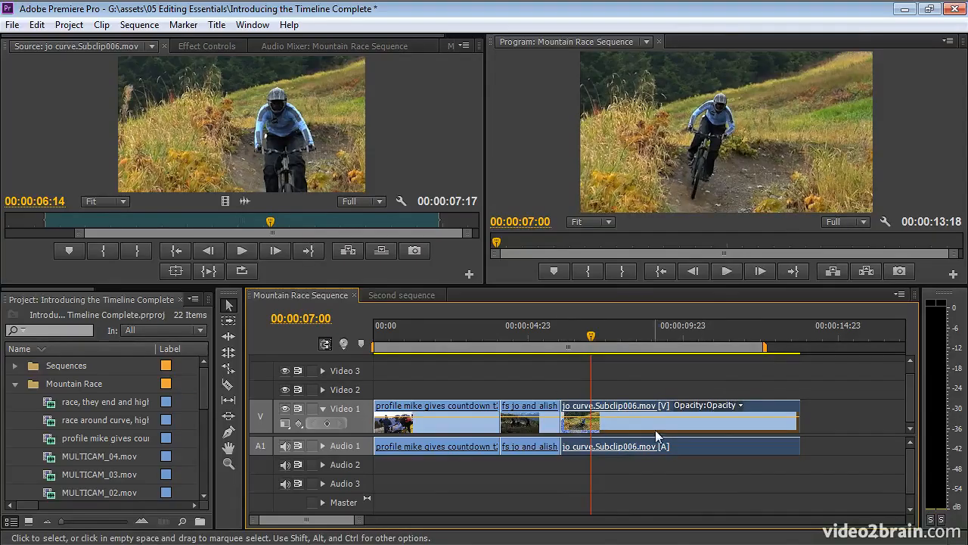
pyautogui.click(543, 429)
pyautogui.click(456, 420)
pyautogui.click(528, 423)
pyautogui.click(672, 419)
# - Deselect all clips and jump the playhead to 00:00:06:00
pyautogui.click(686, 385)
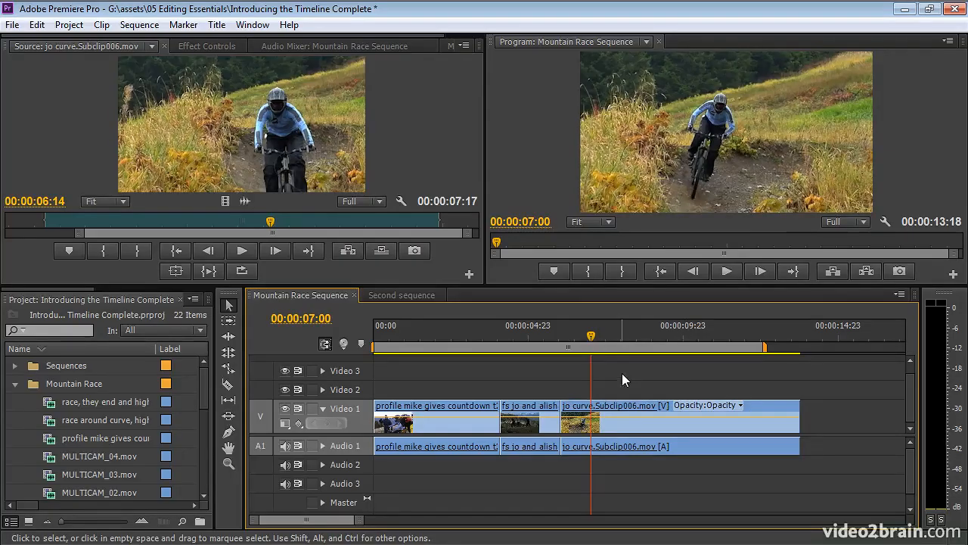
pyautogui.write('600')
pyautogui.press('Return')
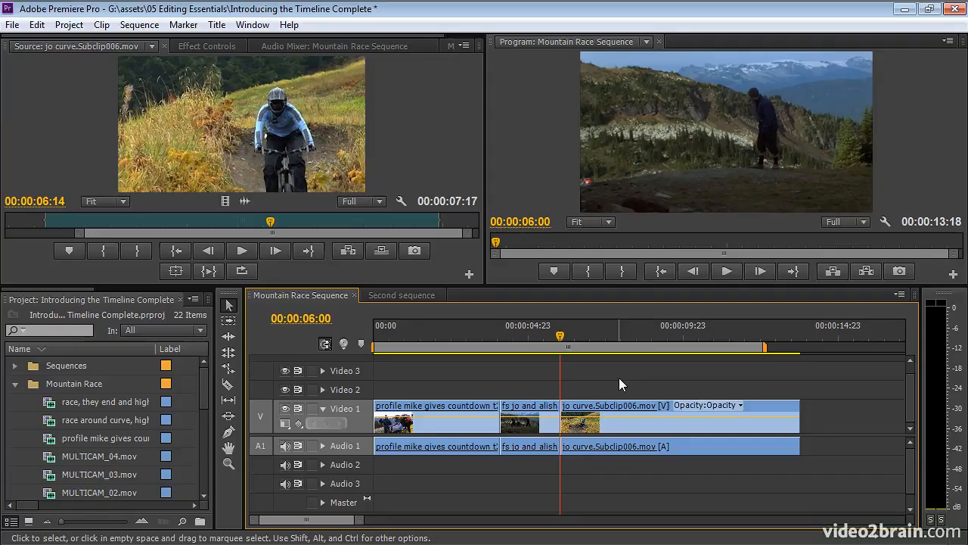
# - Advance the playhead 20 frames, then nudge the jo curve clip +20 frames later
pyautogui.write('+20')
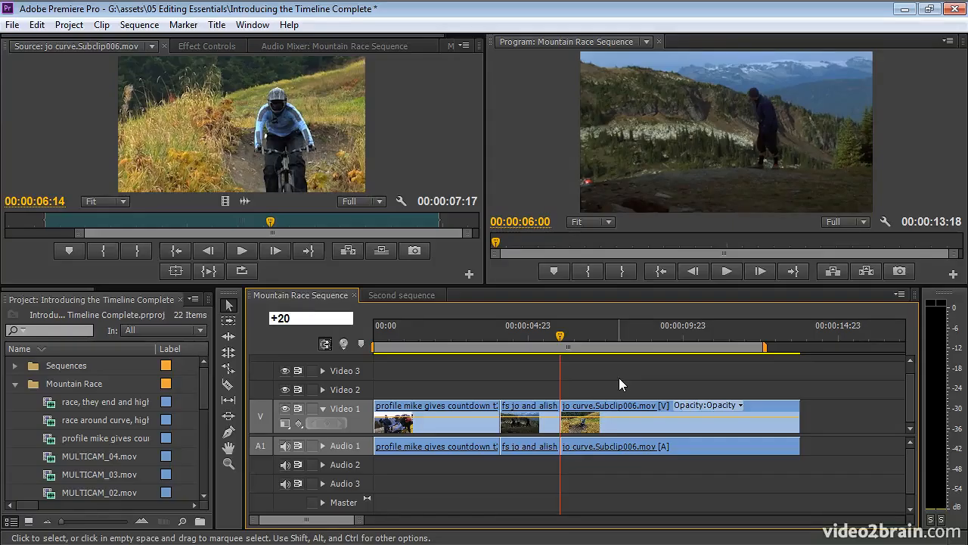
pyautogui.press('Return')
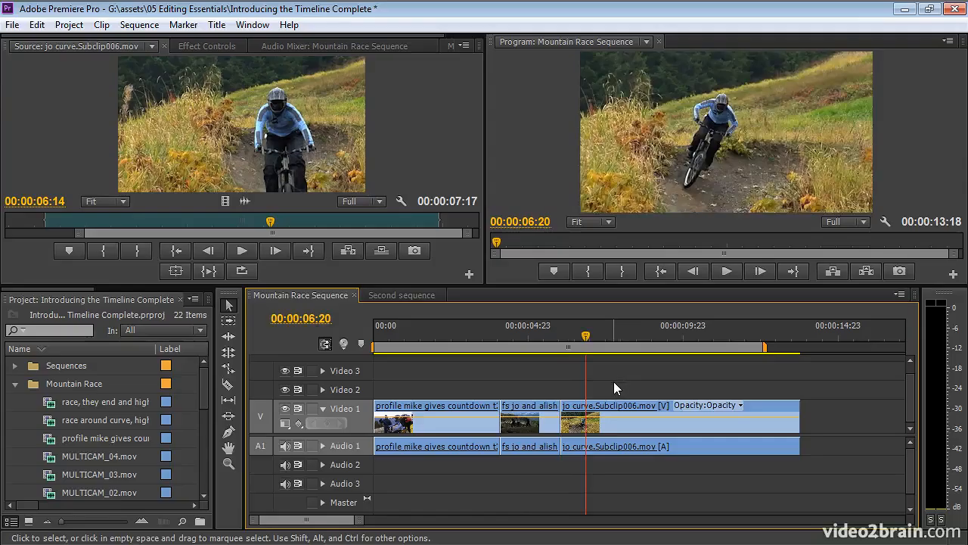
pyautogui.click(622, 427)
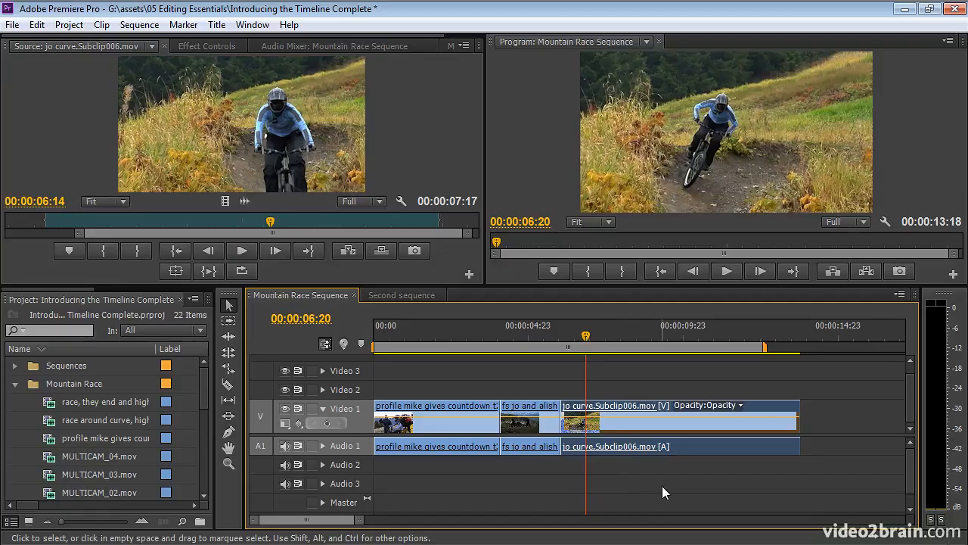
pyautogui.write('+20')
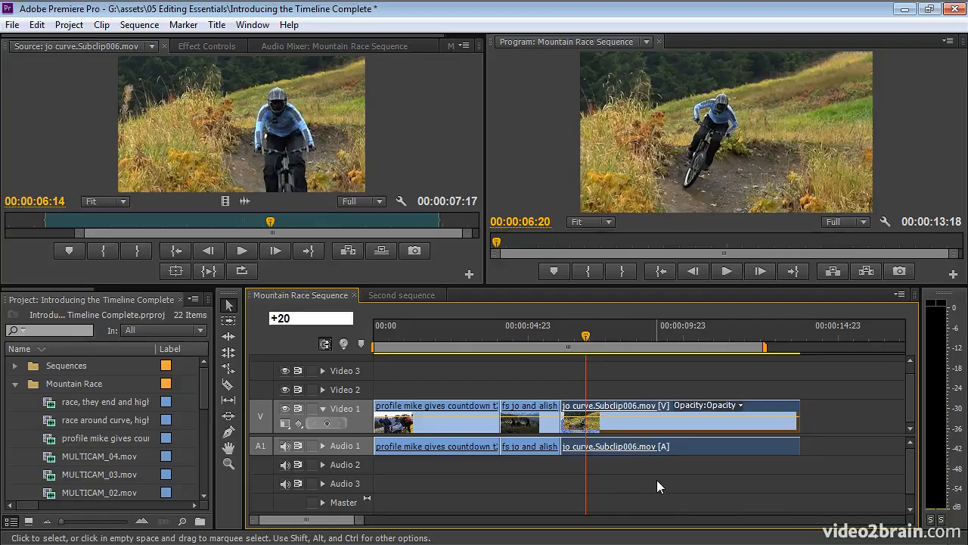
pyautogui.press('Return')
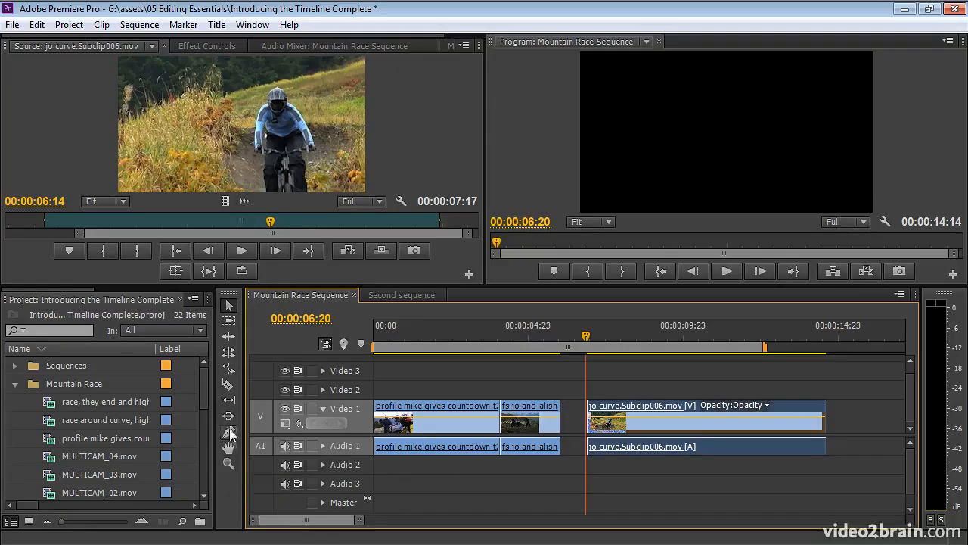
# - With the Selection Tool, snap jo curve back against fs jo and set the playhead to 00:00:05:20
pyautogui.click(231, 304)
pyautogui.moveTo(702, 424); pyautogui.dragTo(673, 428)
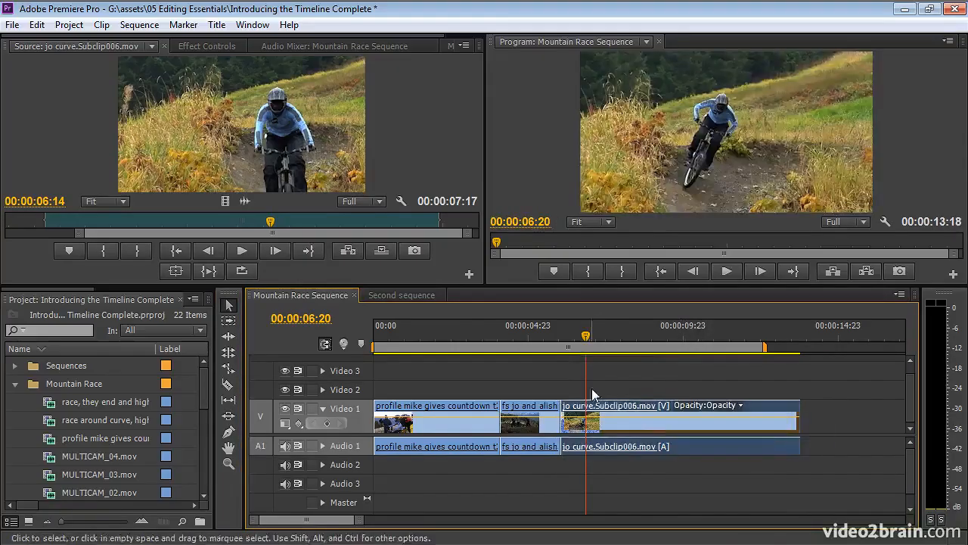
pyautogui.click(555, 337)
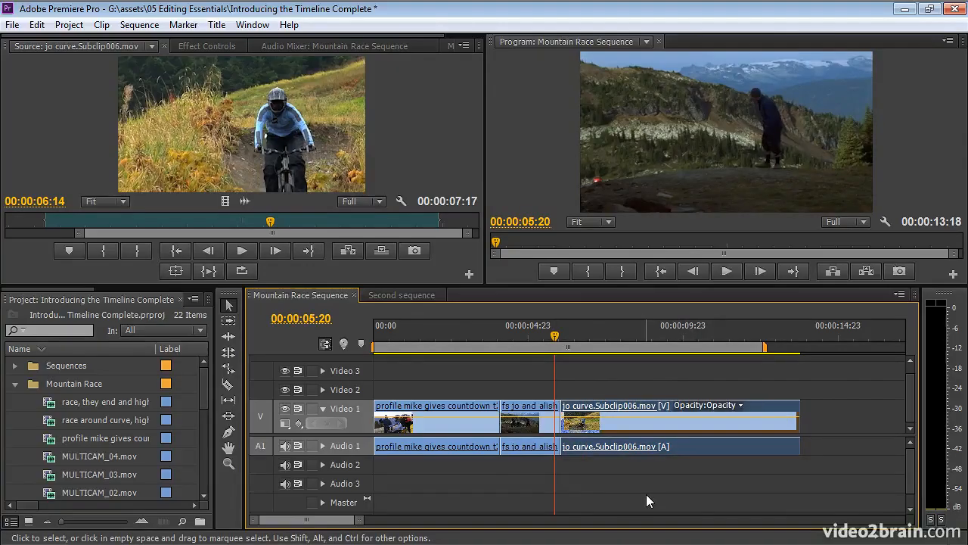